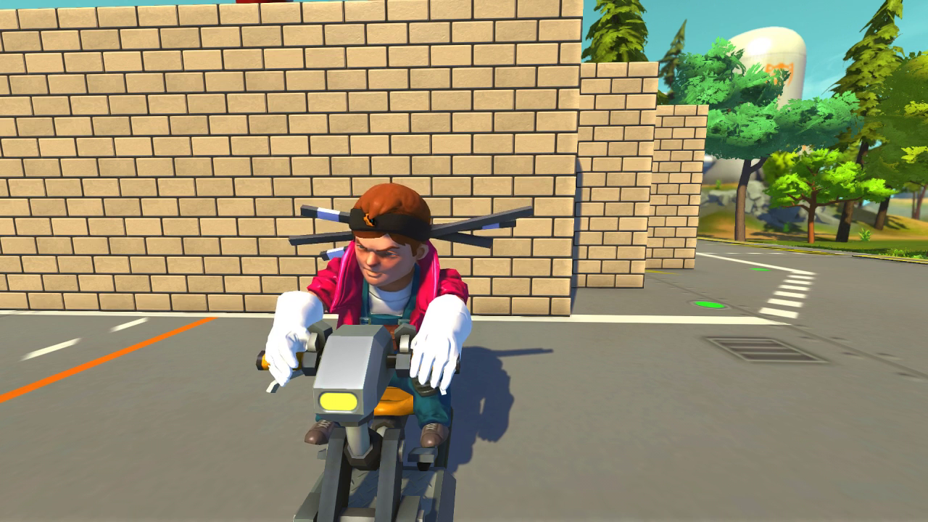
- Switch to Steam and browse Scrap Mechanic's local files from the game's properties
key("Escape")
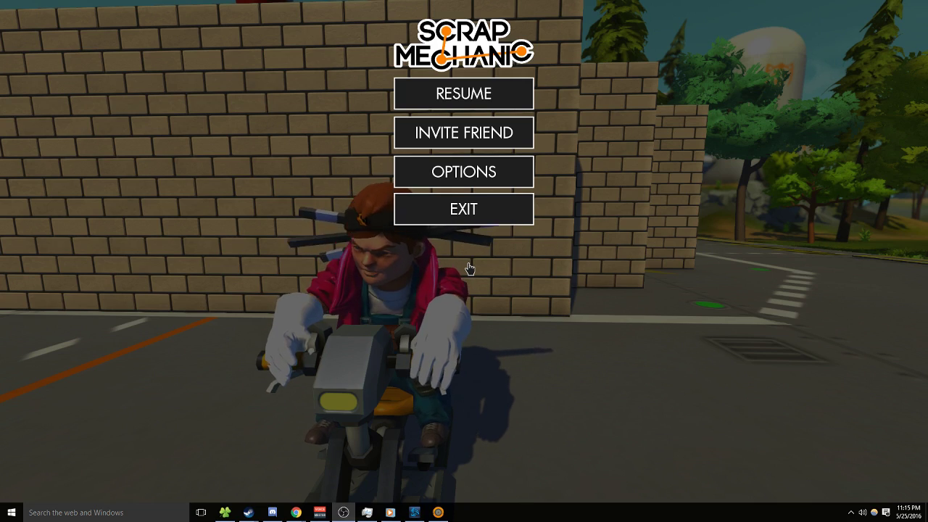
key("alt+Tab")
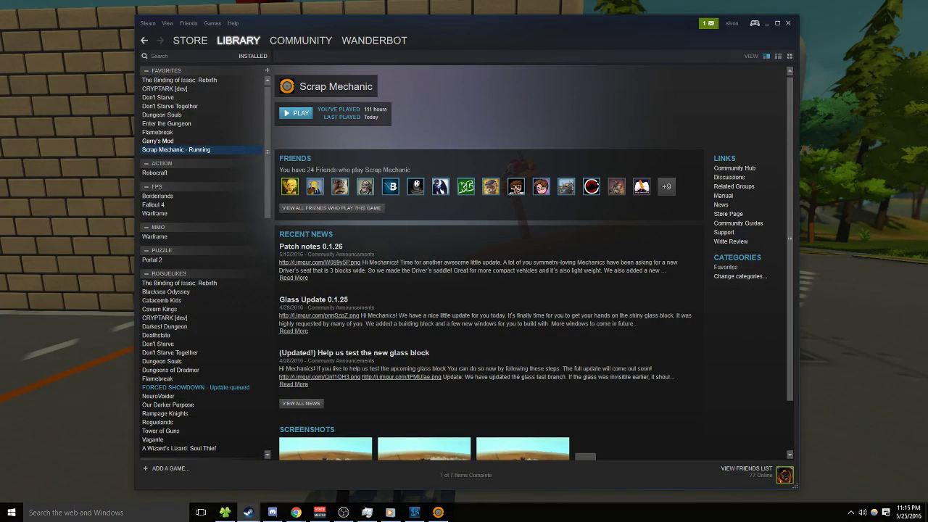
right_click(201, 150)
left_click(217, 297)
left_click(432, 125)
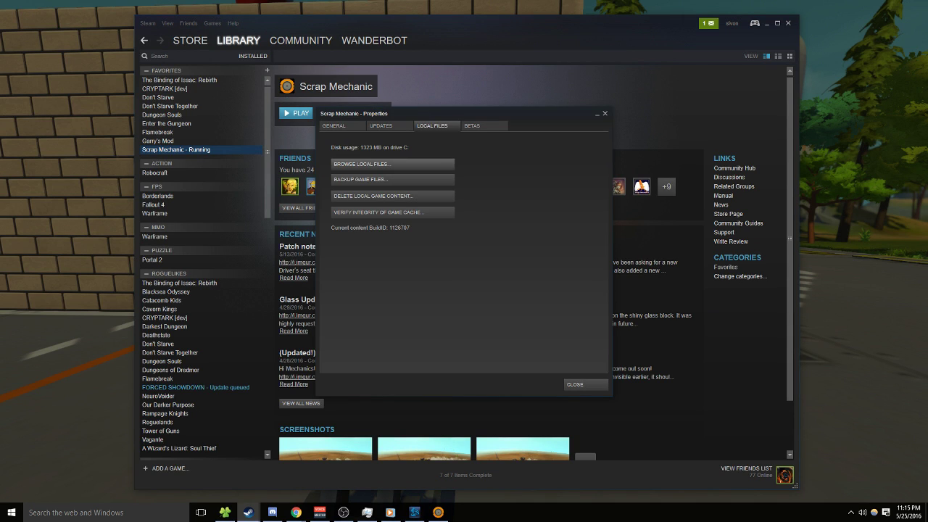
left_click(392, 164)
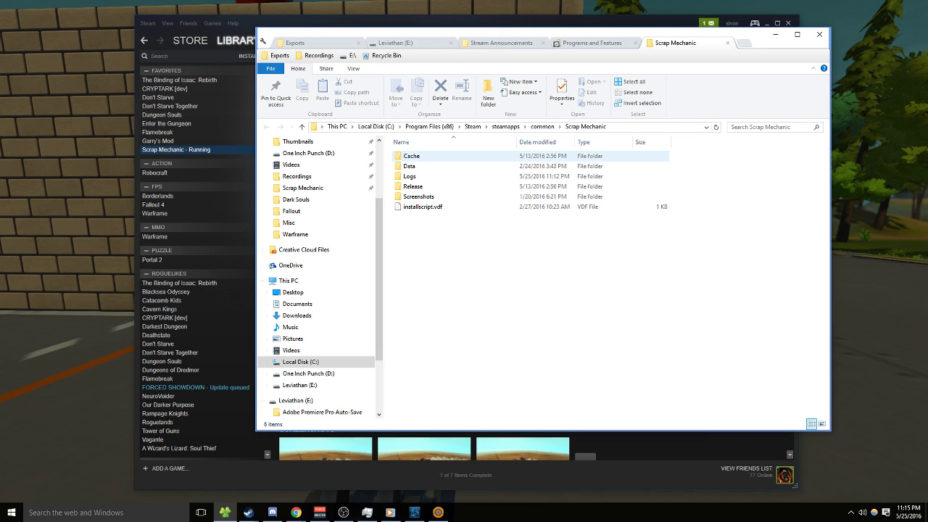
- Open the Textures folder inside Data > Character in the Scrap Mechanic game directory
double_click(411, 156)
key("alt+Left")
left_click(410, 166)
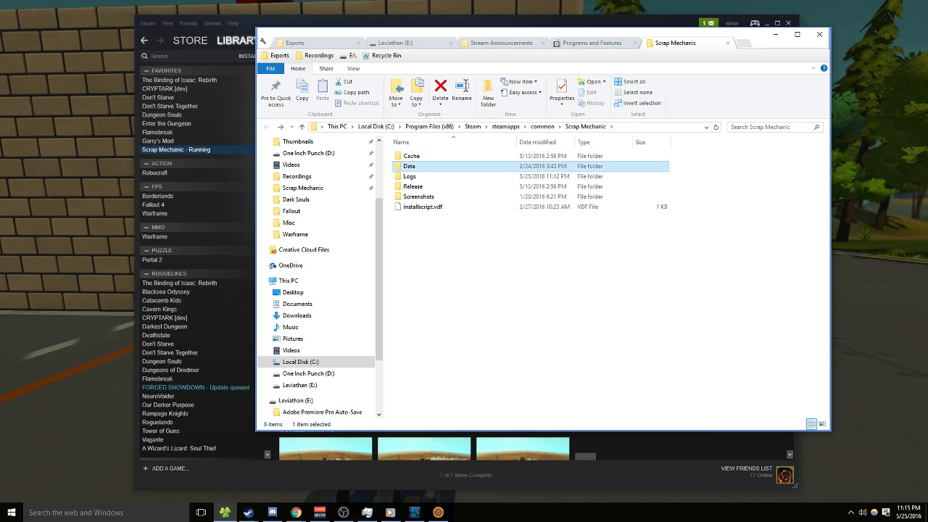
double_click(409, 166)
double_click(410, 166)
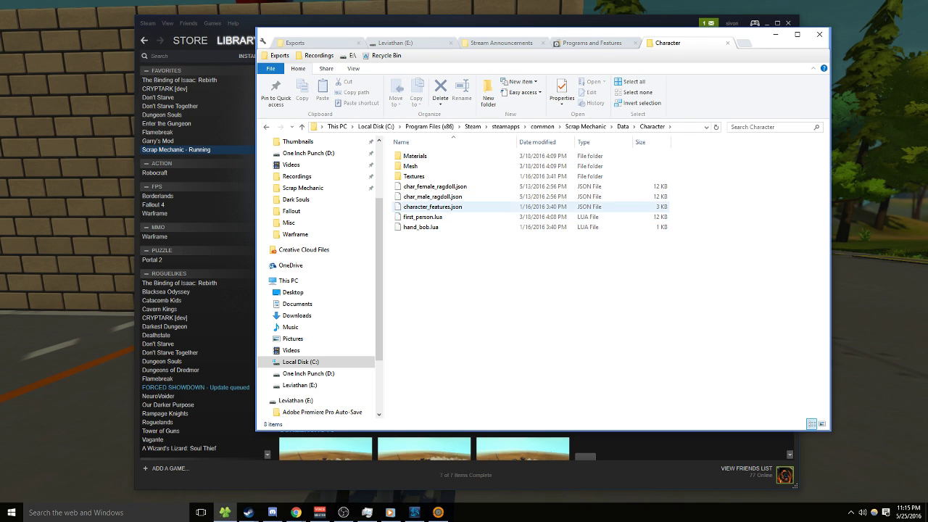
double_click(413, 176)
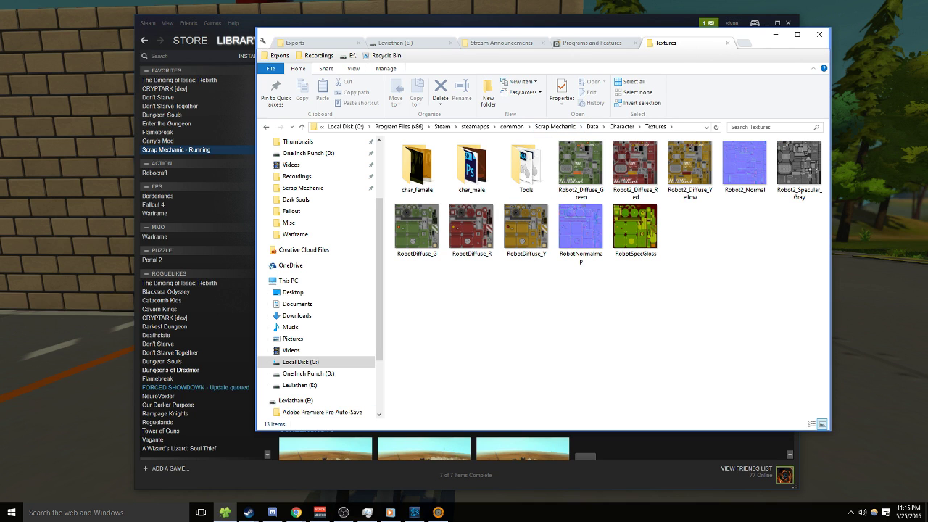
- Review the local files options in Scrap Mechanic's Steam properties, close them and return to the Textures folder window
right_click(174, 149)
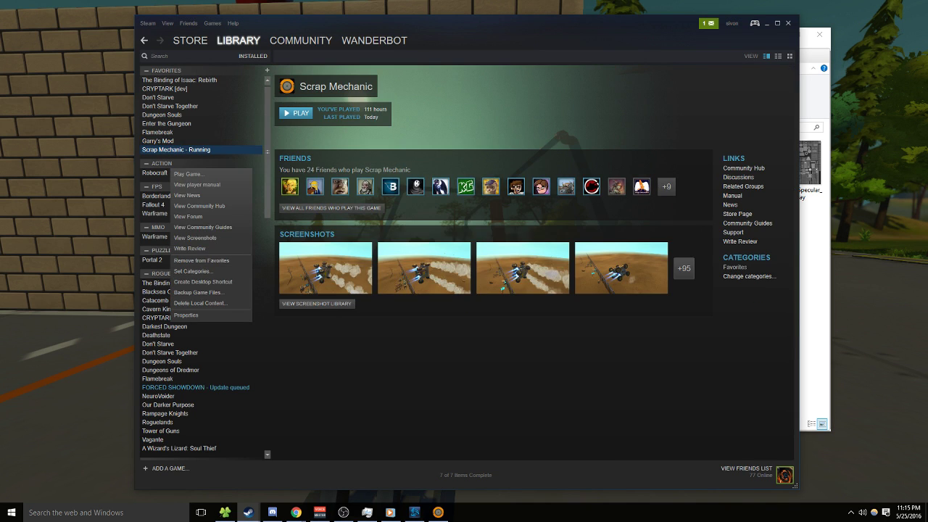
left_click(186, 315)
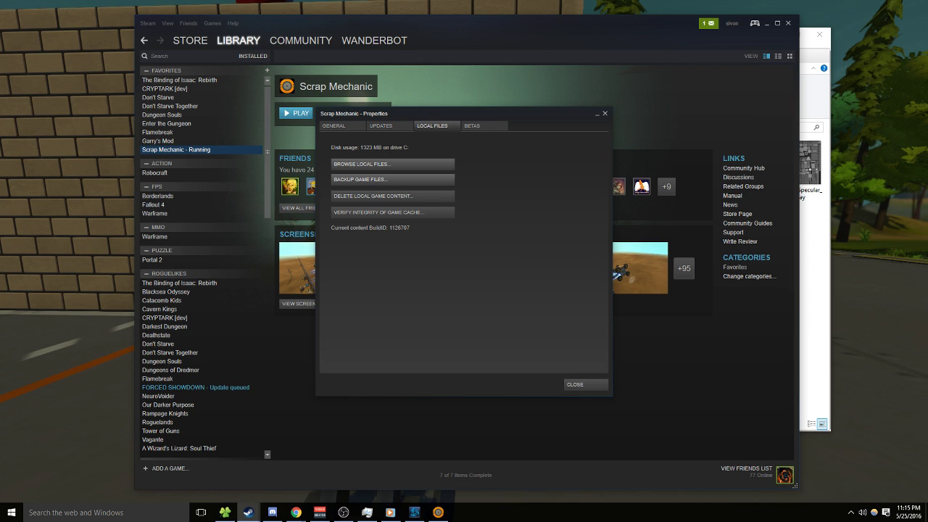
left_click(585, 384)
key("alt+Tab")
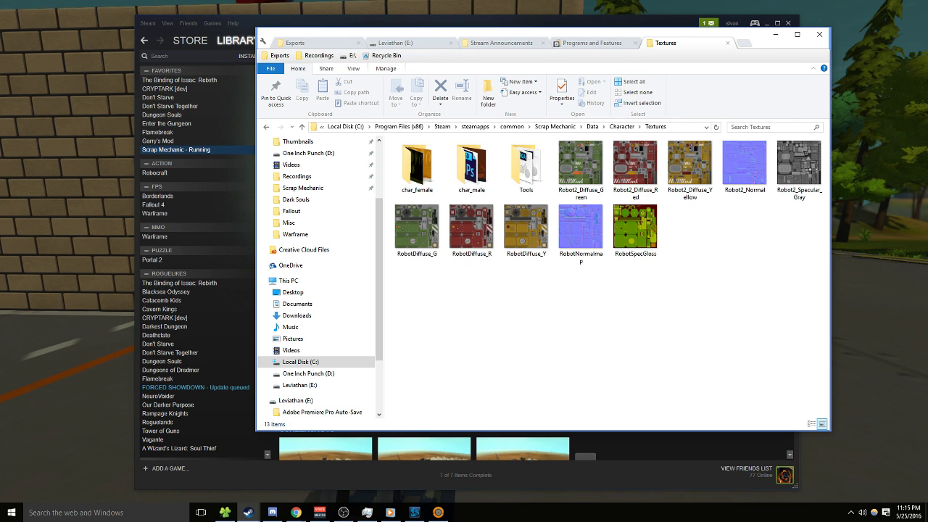
- Retrace the folder path from the Scrap Mechanic root through Data and Character back to Textures
key("alt+Up")
key("alt+Up")
key("alt+Up")
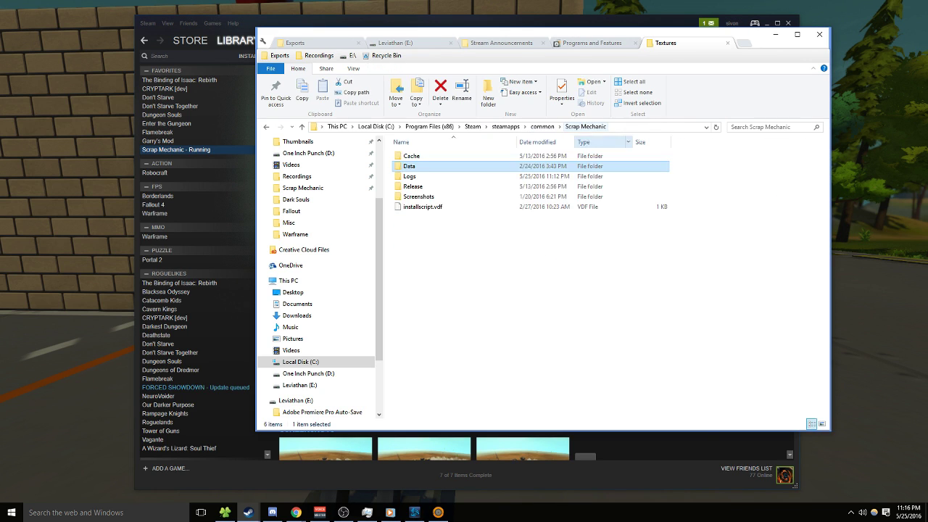
key("alt+Right")
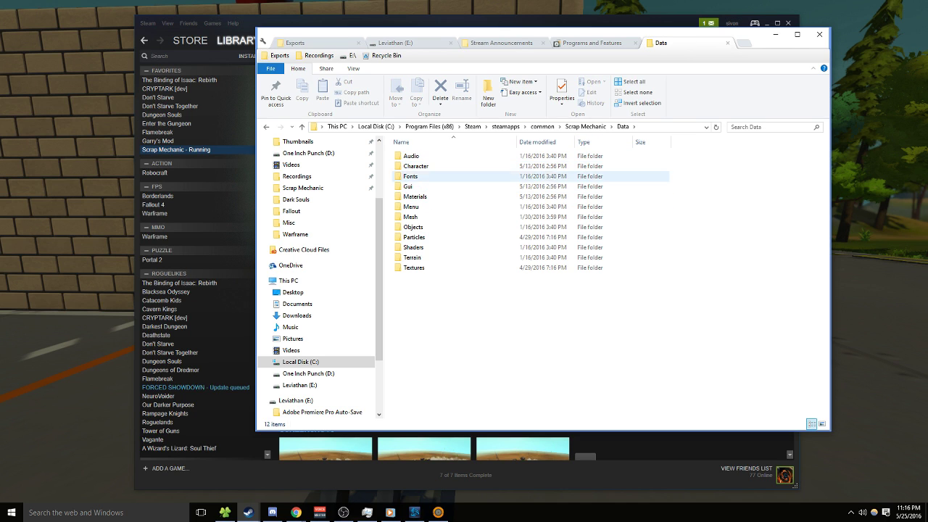
key("alt+Right")
key("alt+Right")
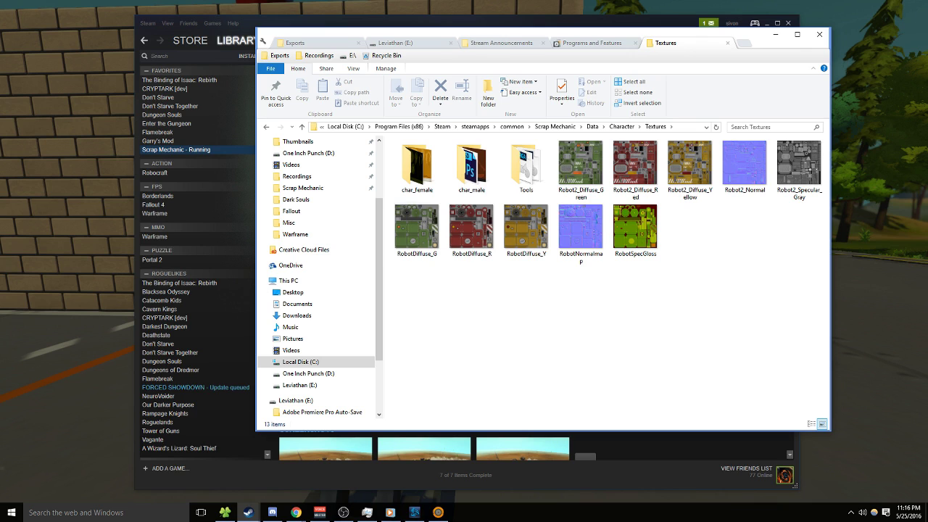
- Check the robot textures and the Tools and char_female folders, and open the char_male texture folder
left_click(580, 167)
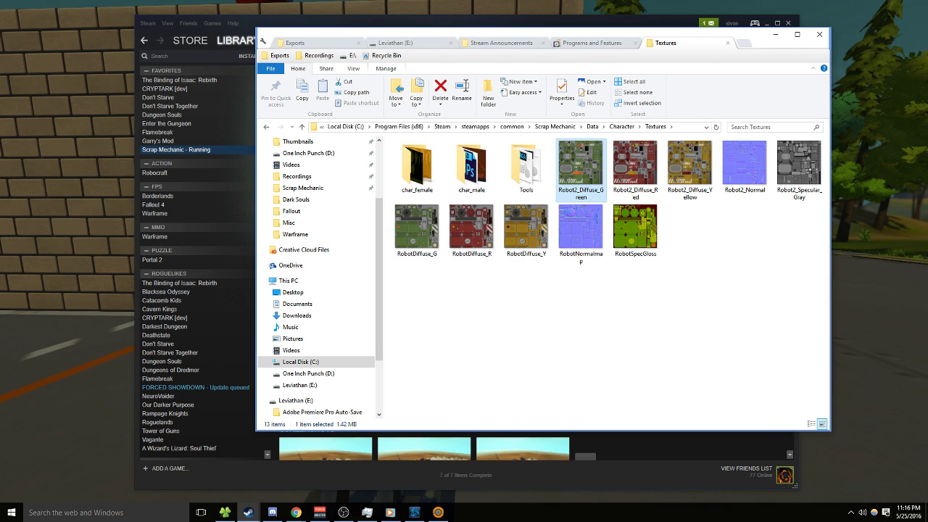
double_click(526, 167)
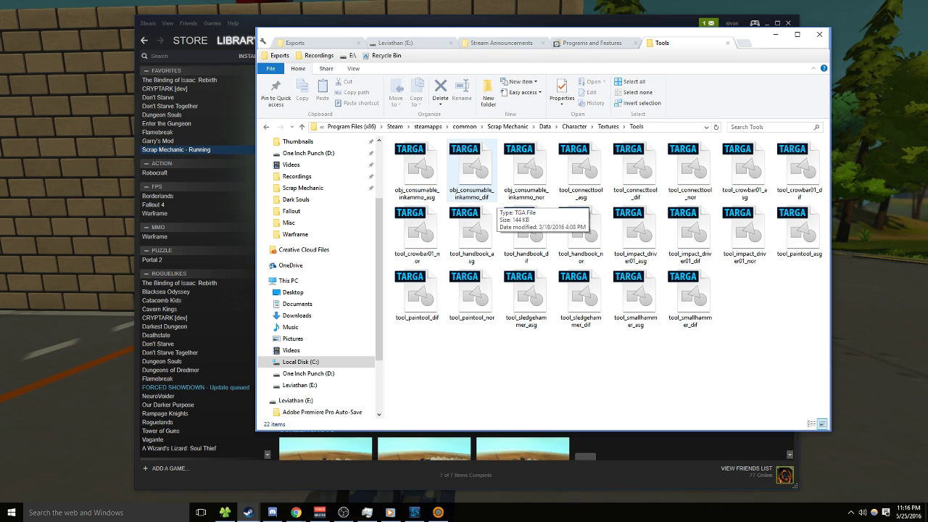
key("BackSpace")
double_click(417, 167)
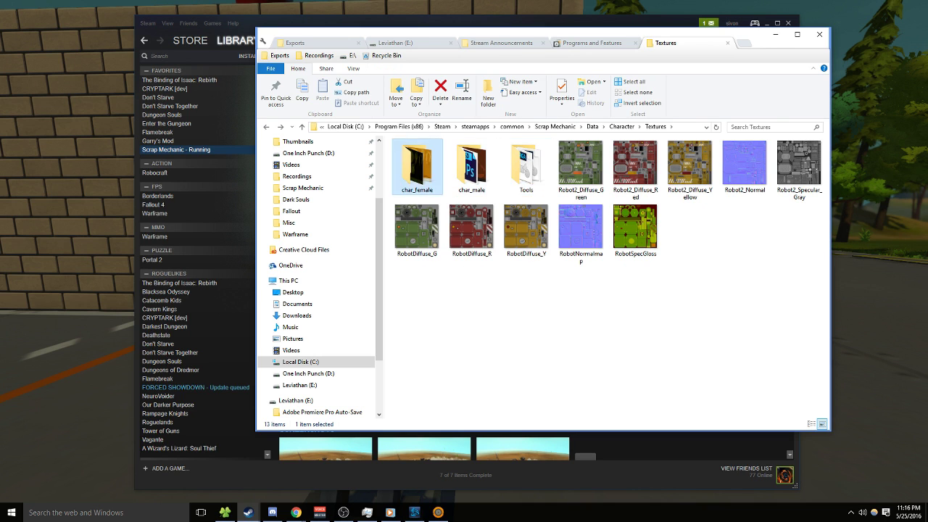
key("BackSpace")
key("Right")
key("Return")
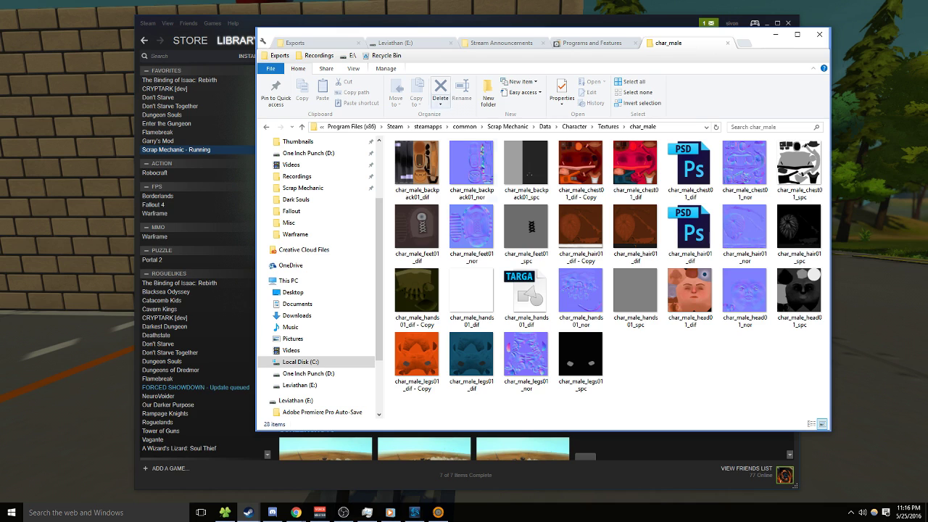
- Examine the male character's hair, chest, backpack, feet and hands texture files in the char_male folder
left_click(689, 234)
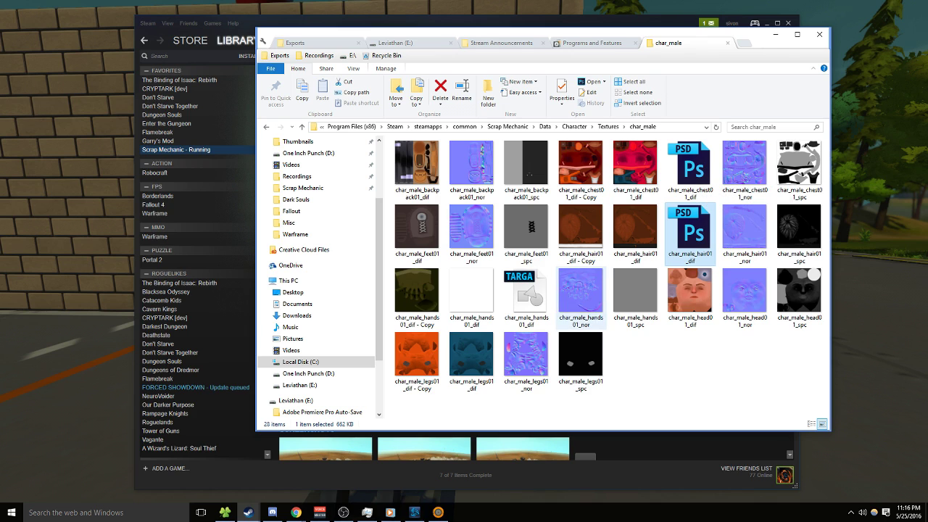
left_click(689, 168)
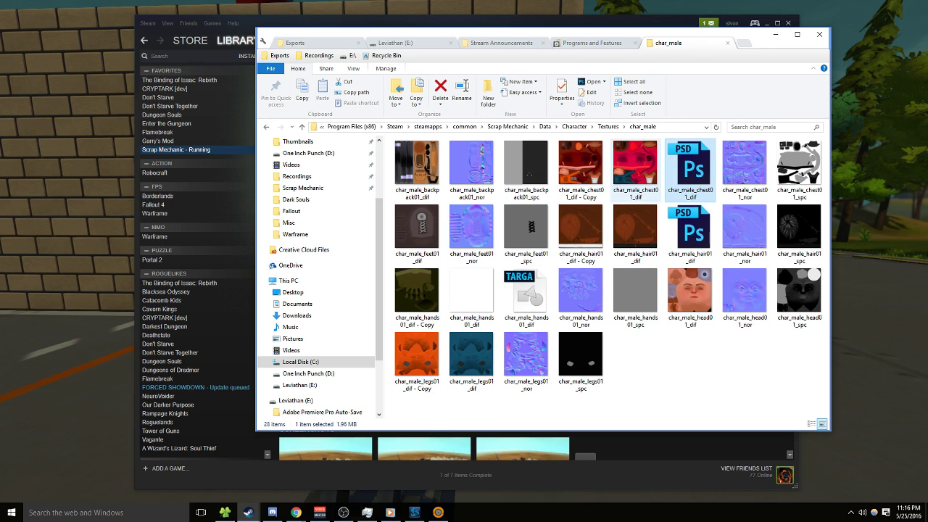
mouse_move(632, 164)
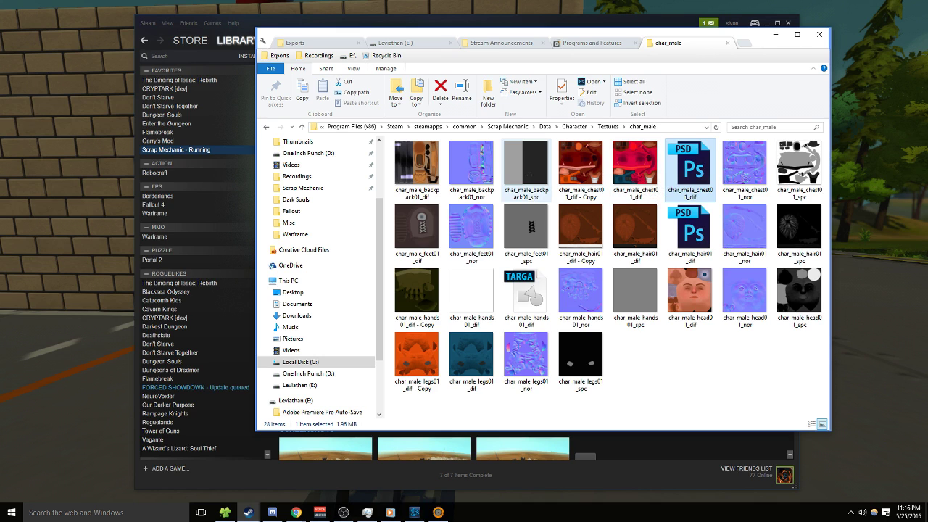
mouse_move(529, 172)
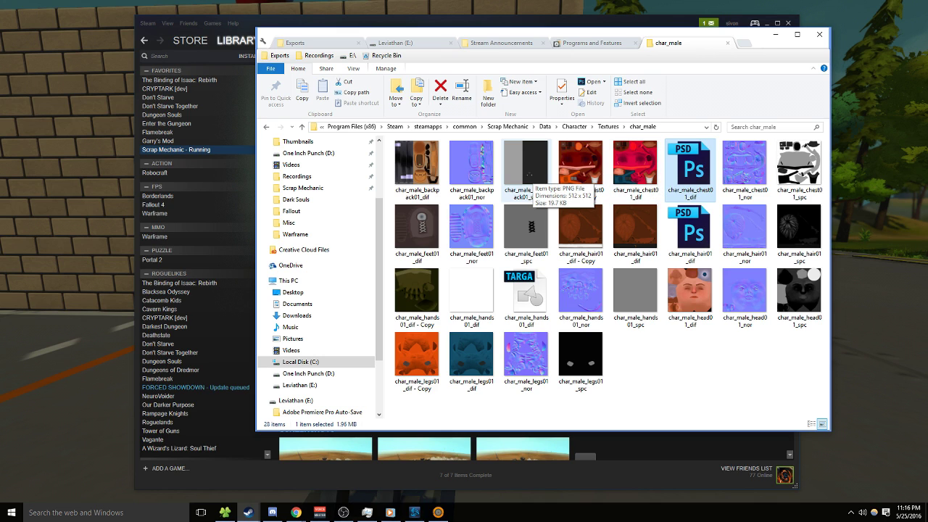
mouse_move(428, 158)
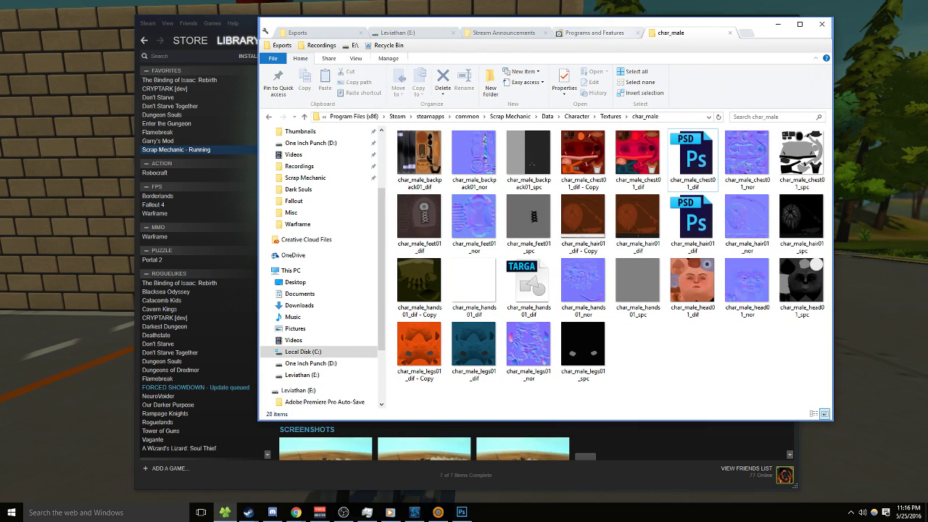
left_click(419, 218)
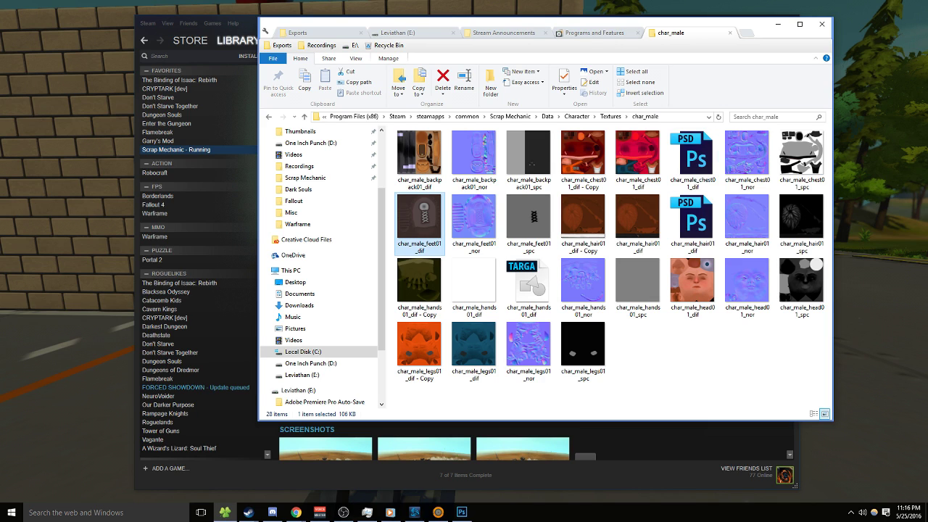
left_click(419, 284)
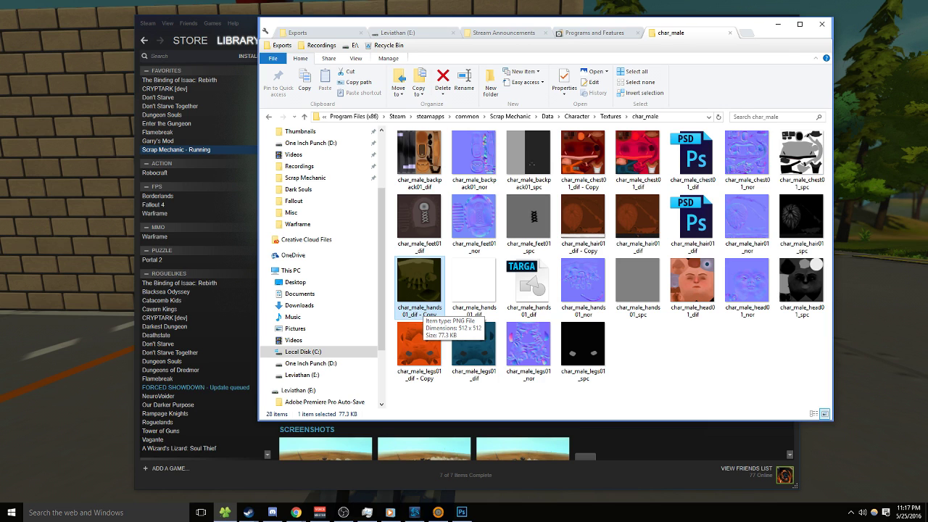
double_click(422, 304)
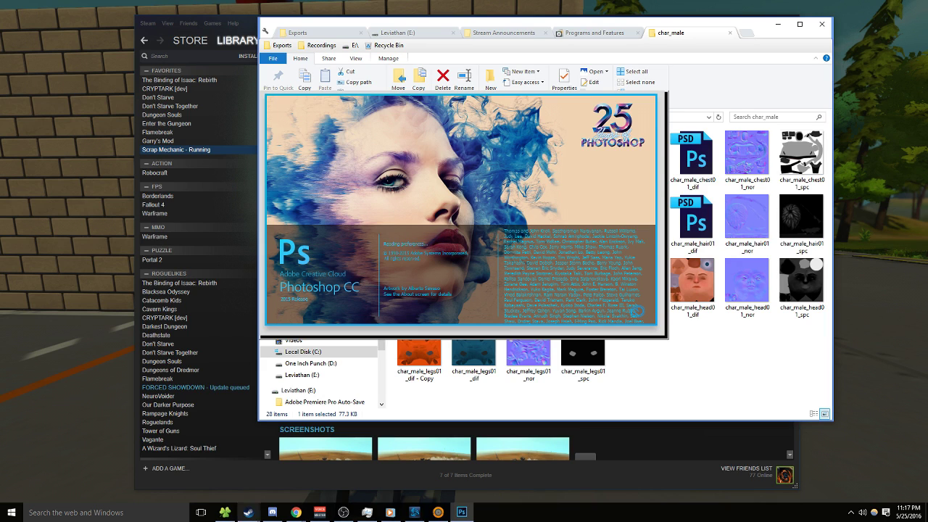
- Switch to Chrome and search Google for "scrap mechanic skin" in a new tab
mouse_move(296, 512)
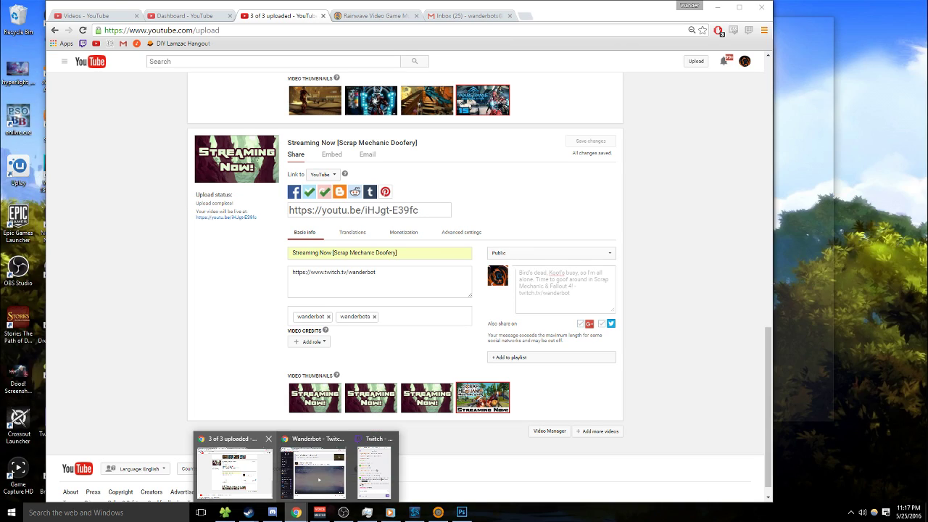
left_click(235, 471)
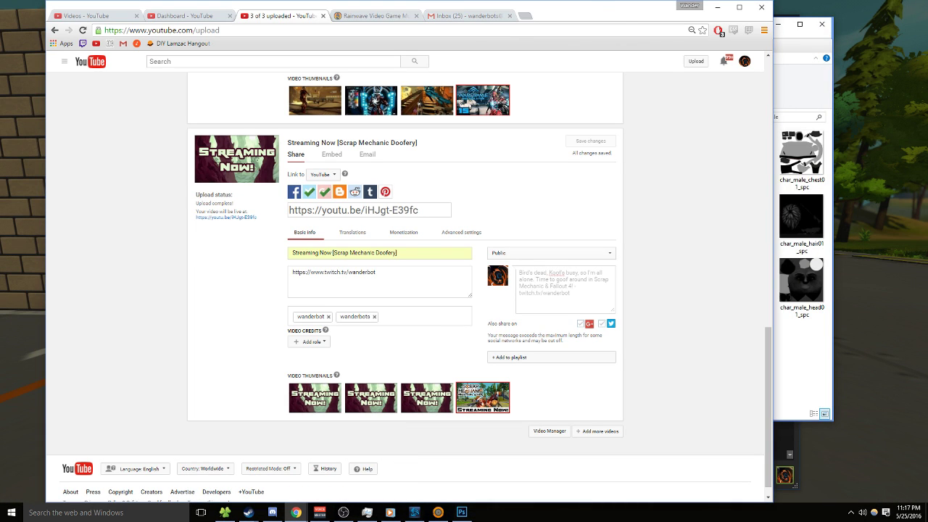
key("ctrl+t")
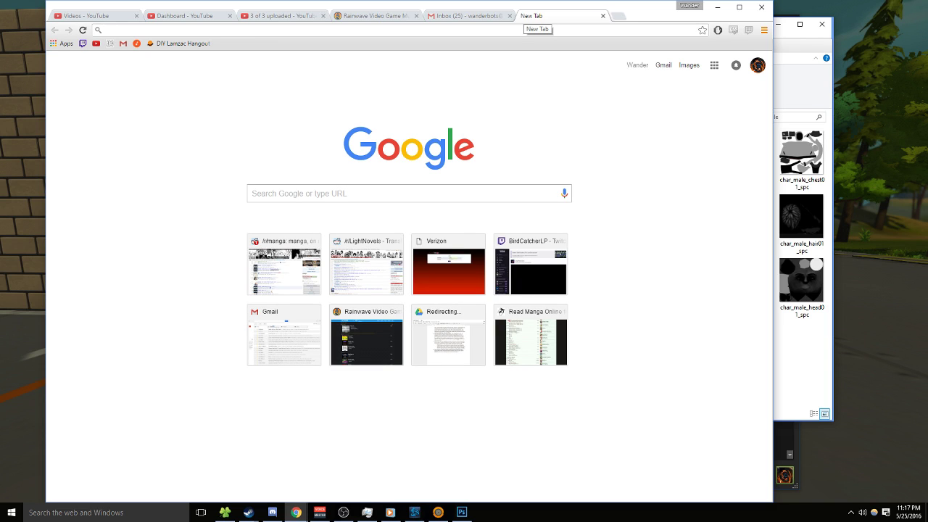
type("sc")
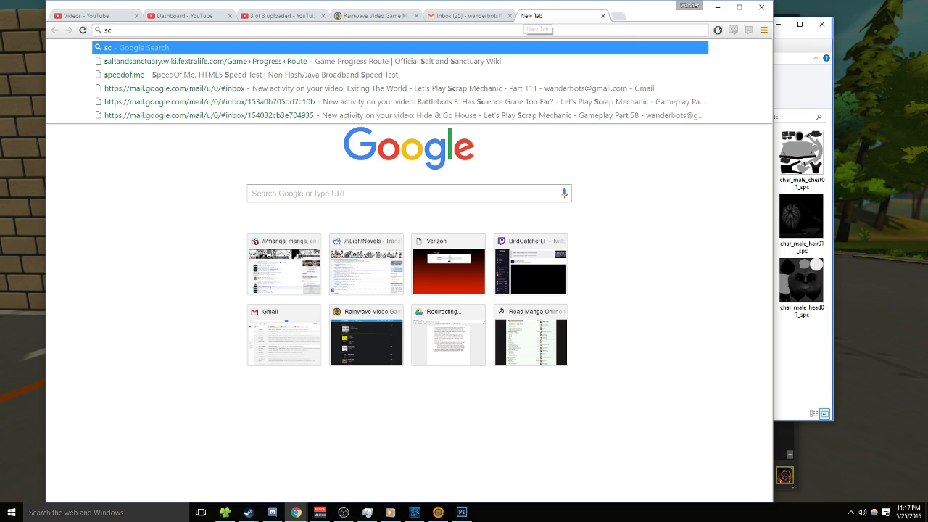
type("rap mechanic skin")
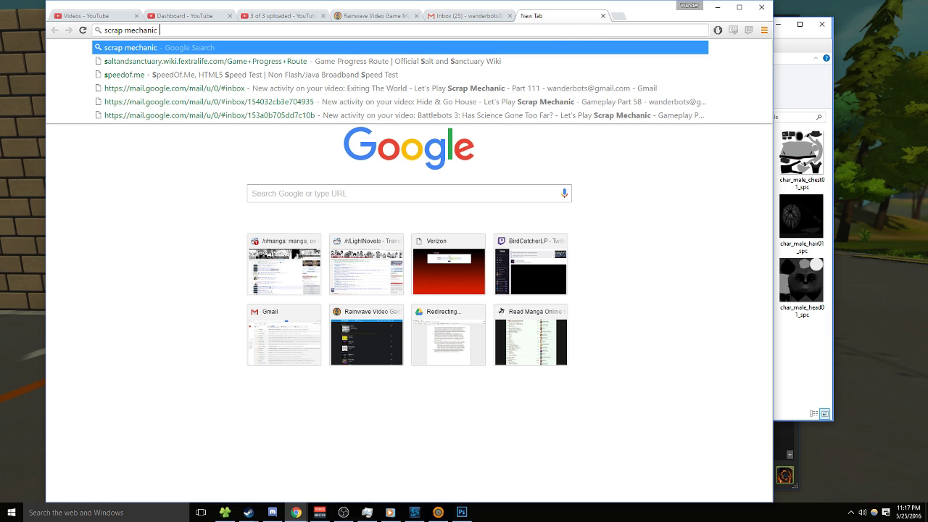
key("Return")
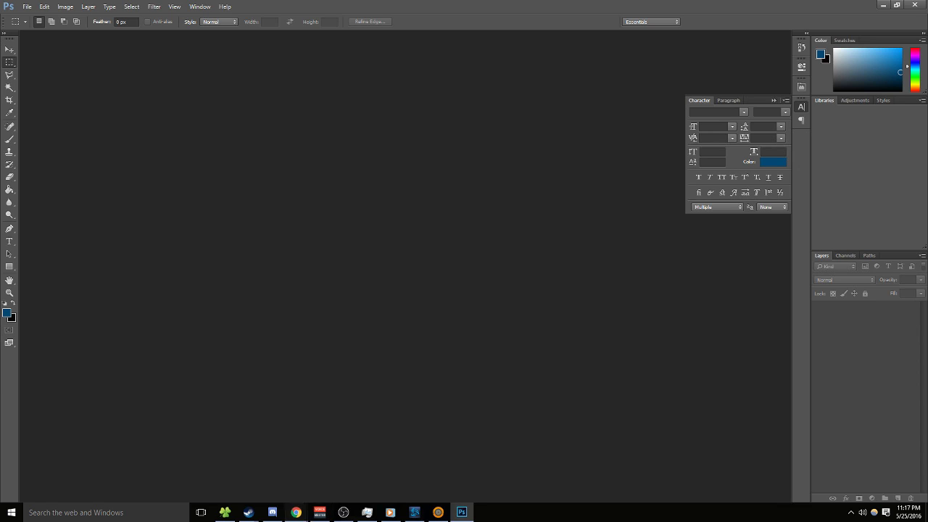
- Switch to Chrome, look through the Google results for "scrap mechanic skin", and select the Custom Skin Steam discussion
mouse_move(295, 512)
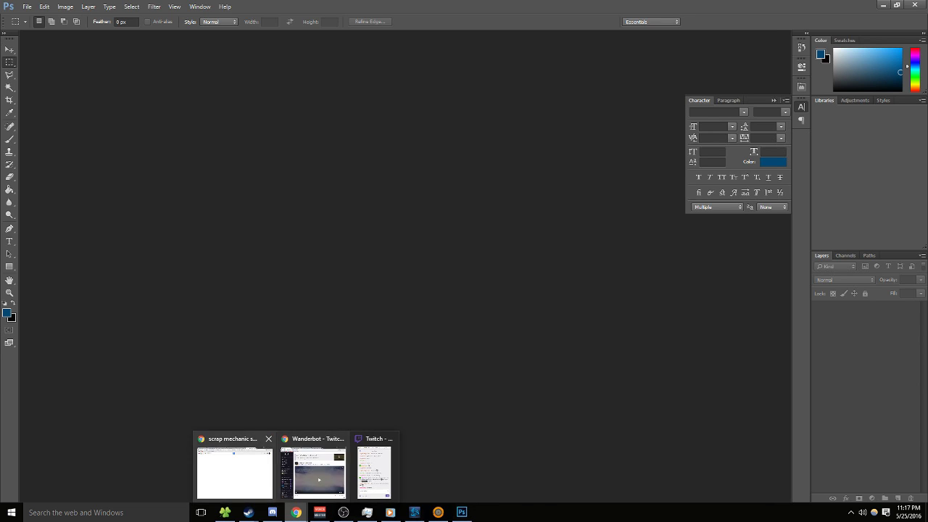
left_click(234, 466)
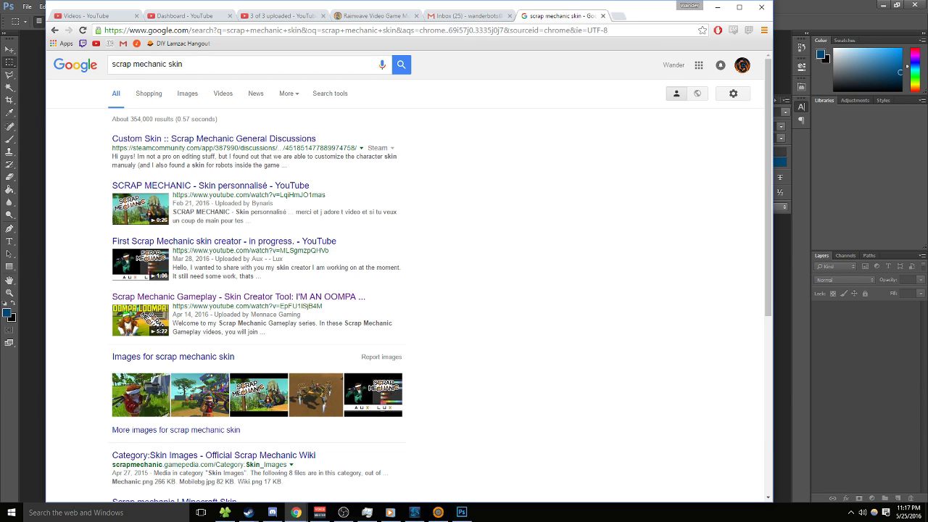
scroll(239, 152, "down", 2)
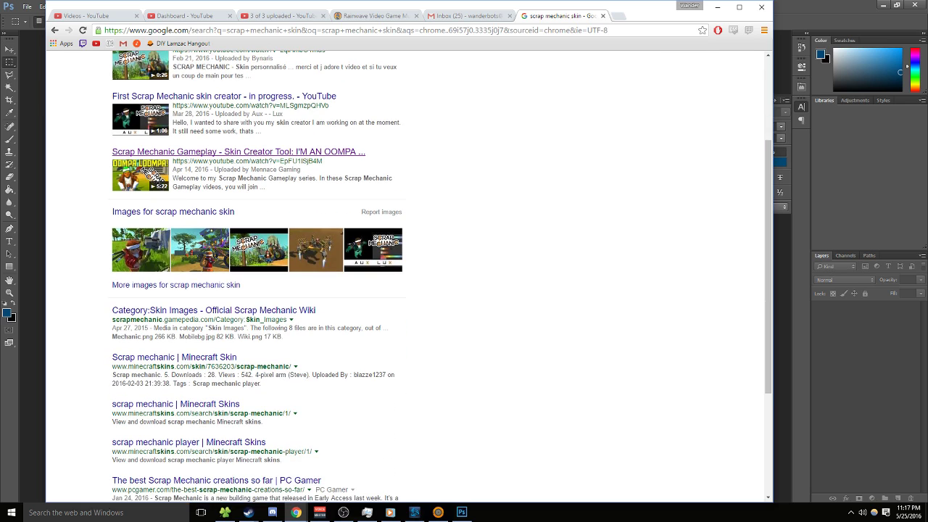
scroll(240, 151, "down", 2)
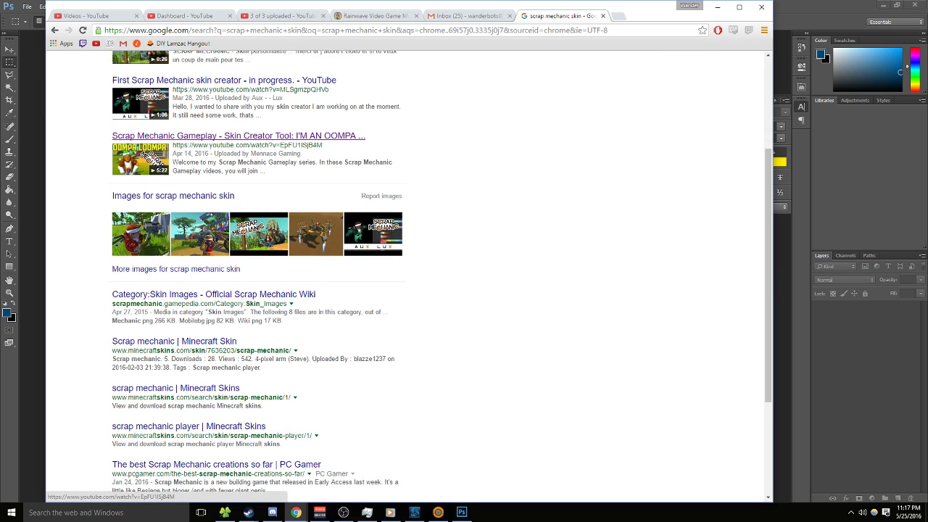
scroll(218, 139, "up", 4)
left_click(214, 138)
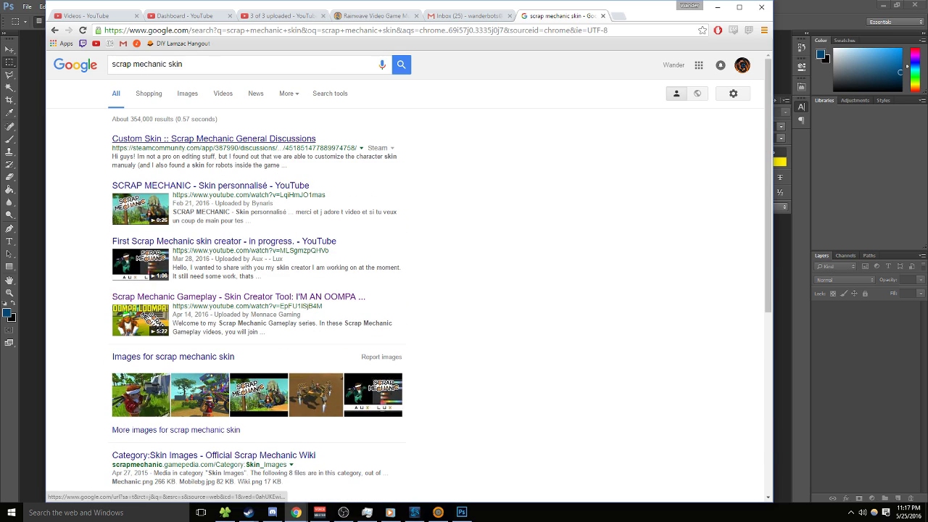
- Switch to Photoshop and hide every layer of char_male_chest01_dif.psd except the base texture on Layer 0
left_click(461, 511)
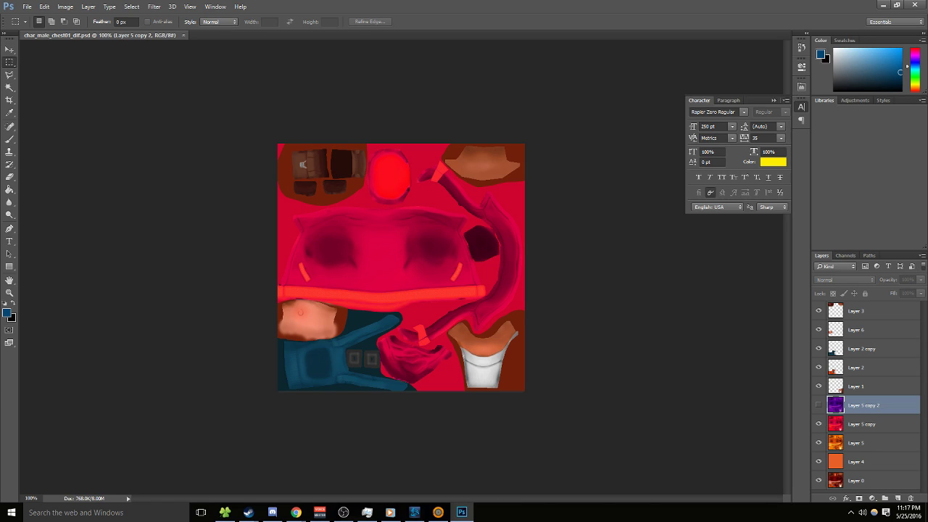
left_click(818, 423)
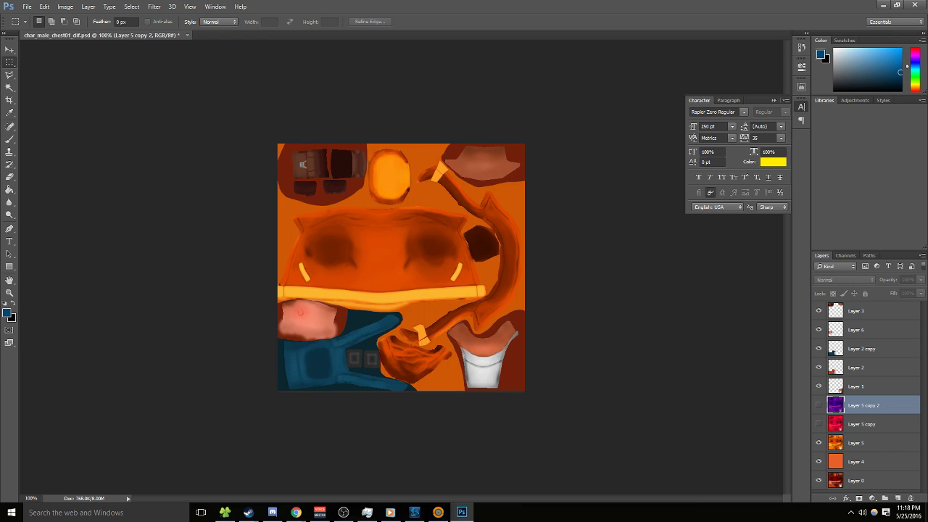
left_click_drag(818, 442, 818, 461)
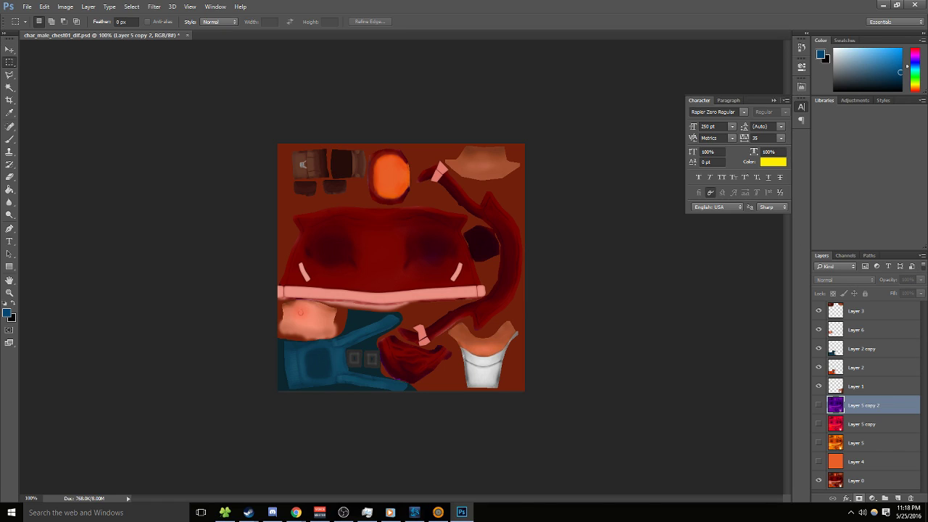
left_click(862, 479)
left_click(818, 479, "alt")
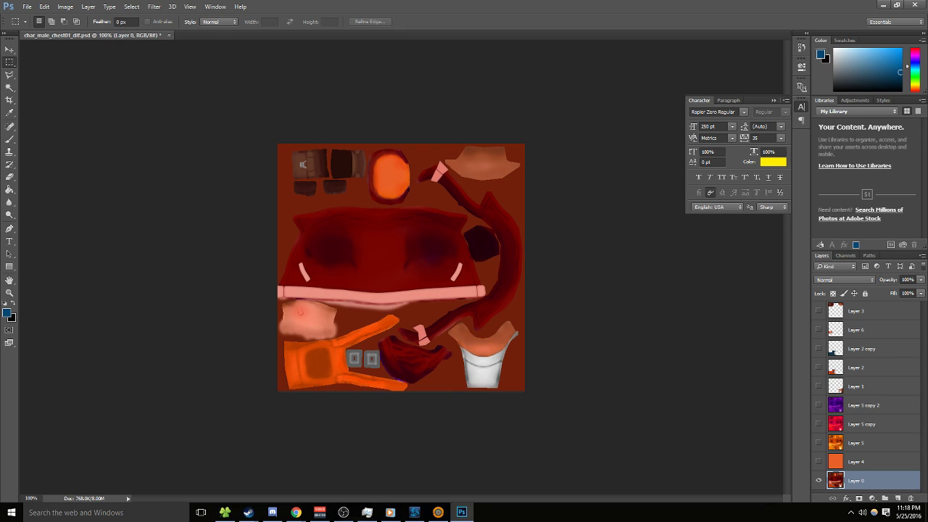
- Preview the solid orange Layer 4 with the Overlay blend mode on top of Layer 0, and hide it again
left_click(818, 461)
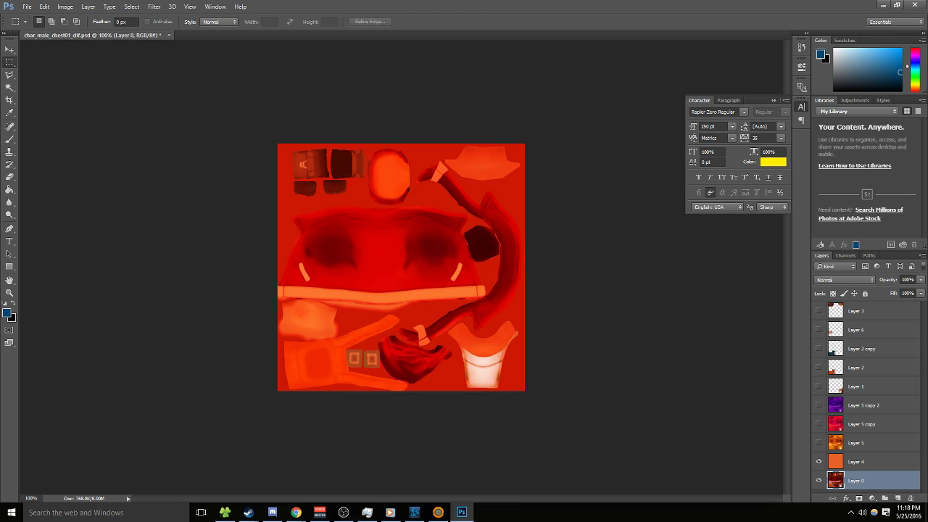
key("shift+alt+o")
left_click(841, 462)
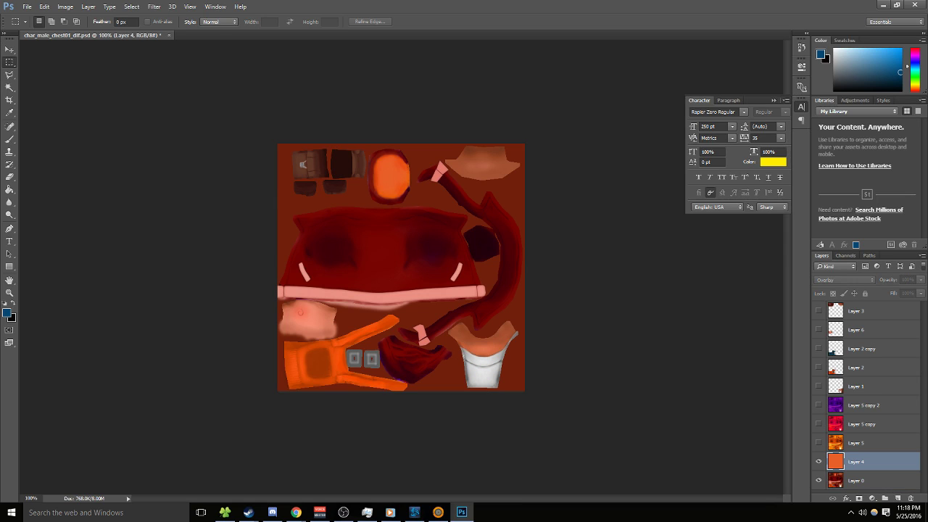
left_click(818, 462)
- Preview the recolored Layer 5, Layer 5 copy and Layer 5 copy 2 over the base texture one at a time
left_click(818, 443)
left_click(818, 442)
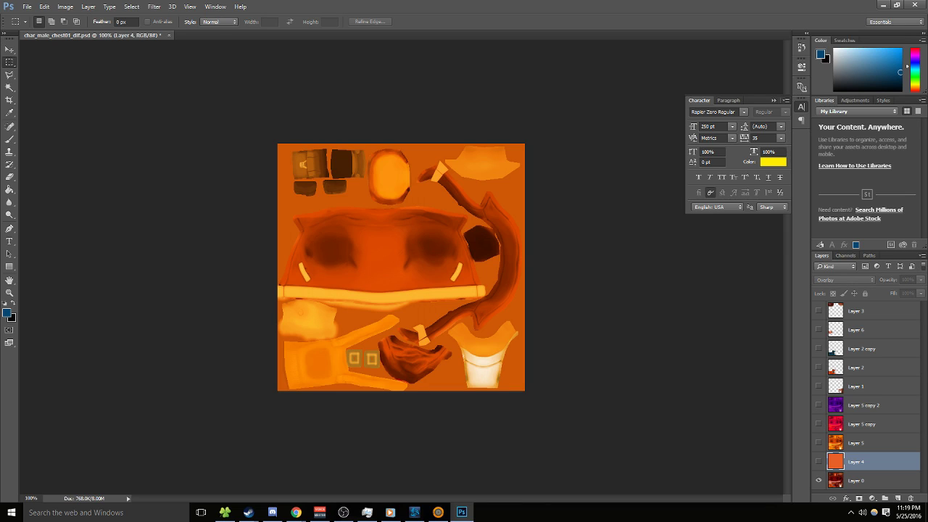
left_click(818, 443)
left_click(818, 442)
left_click(818, 424)
left_click(818, 424)
left_click(818, 424)
left_click(819, 424)
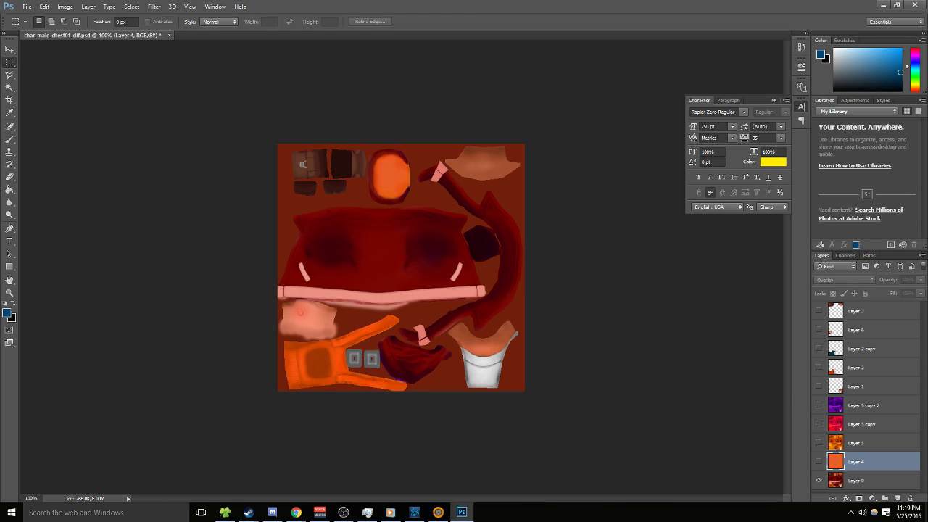
left_click(818, 405)
left_click(818, 405)
- Show only the Layer 1 and Layer 2 cutouts without Layer 0, and preview the blue Layer 2 copy over them
left_click(818, 386)
left_click(818, 480)
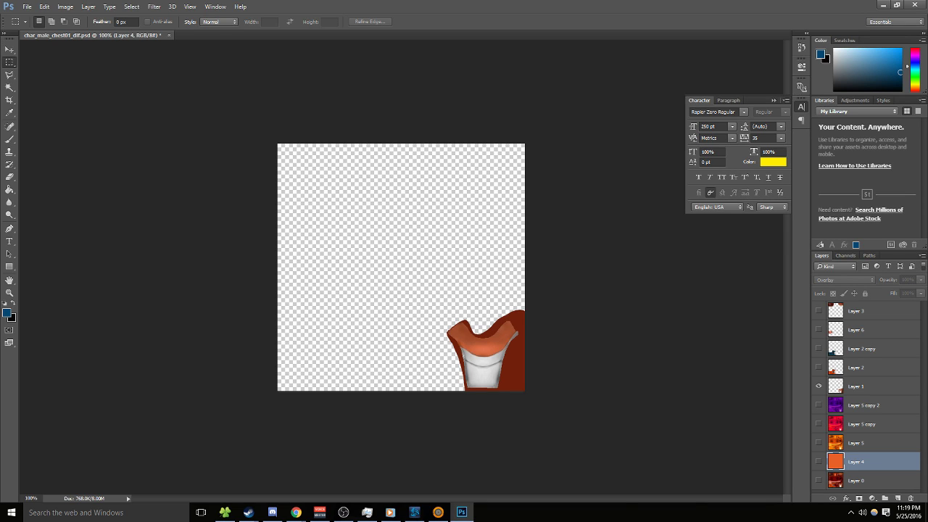
left_click(819, 368)
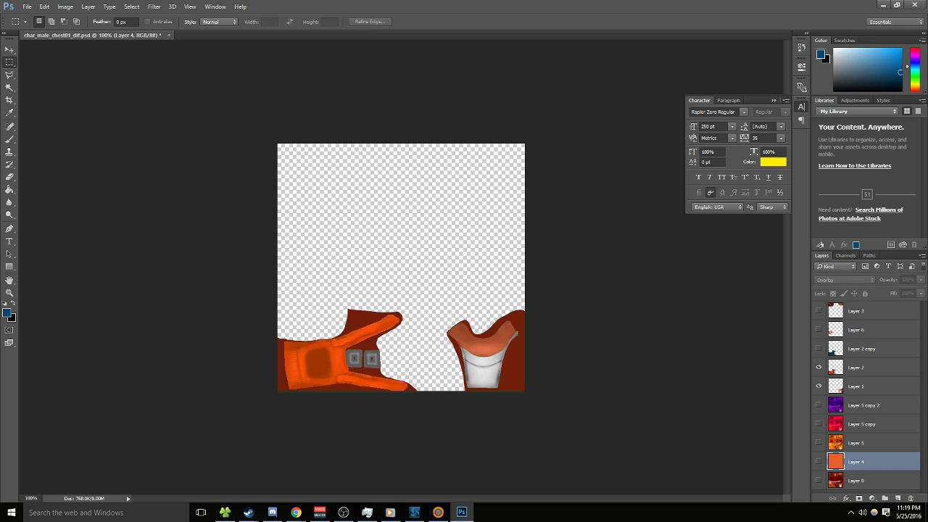
left_click(818, 349)
left_click(819, 349)
left_click(818, 349)
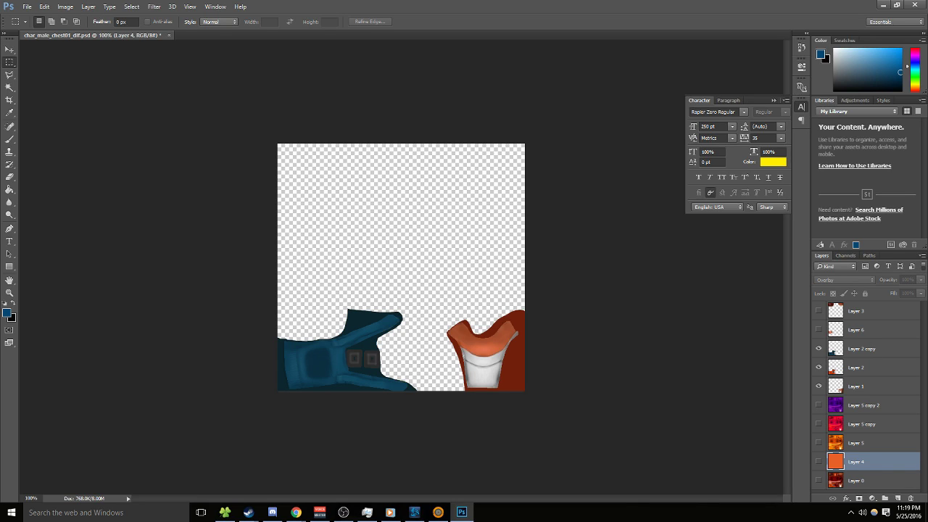
left_click(818, 349)
- Duplicate Layer 2 directly above the original
left_click_drag(859, 367, 859, 360)
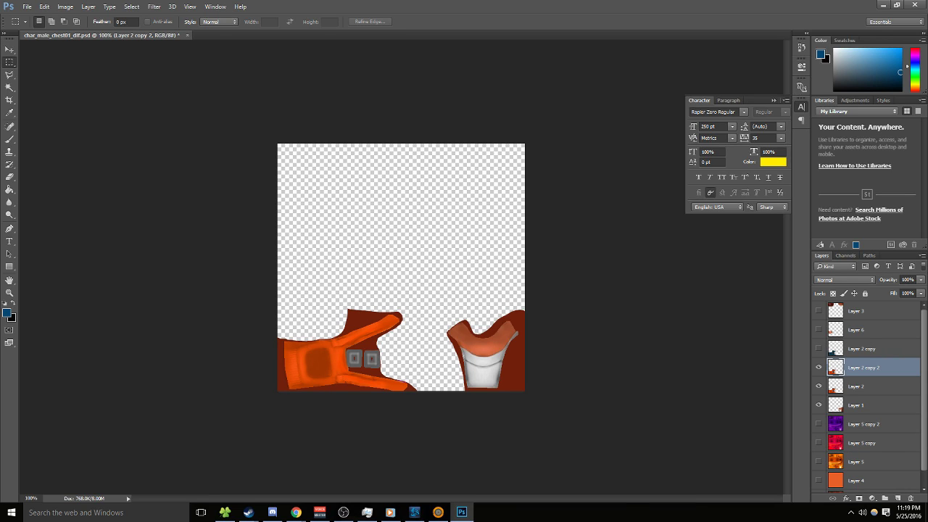
key("ctrl+u")
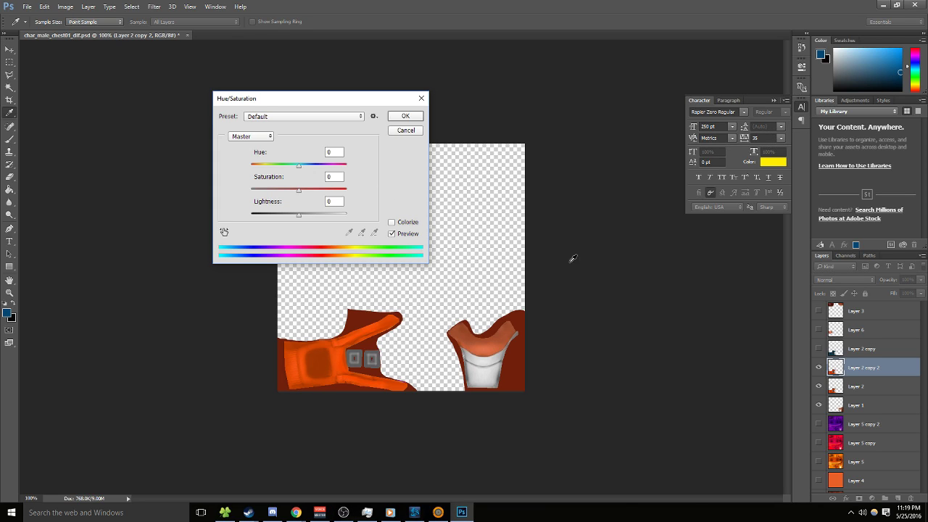
left_click(406, 131)
- Toggle the visibility of Layer 0 and Layer 2 copy 2 to compare the base texture with the duplicated cutout
scroll(837, 434, "down", 1)
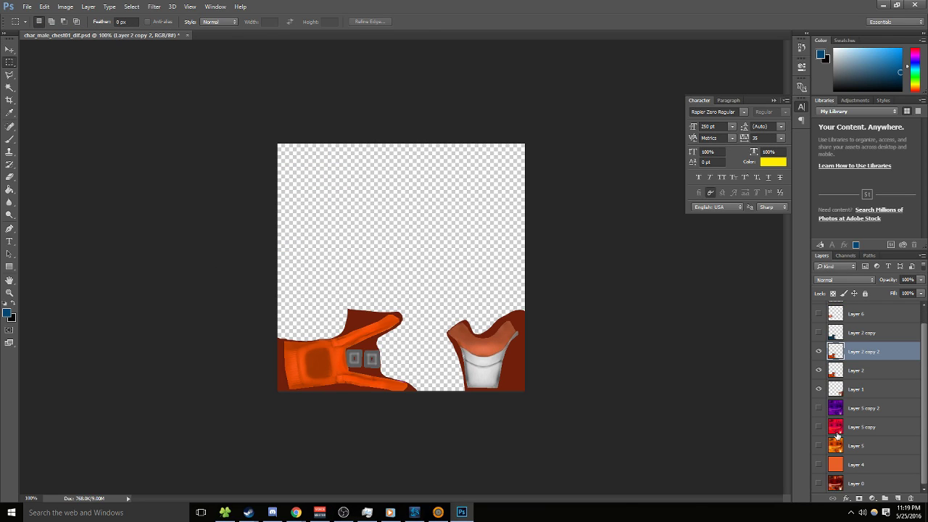
left_click(842, 484)
left_click(819, 484)
left_click(818, 483)
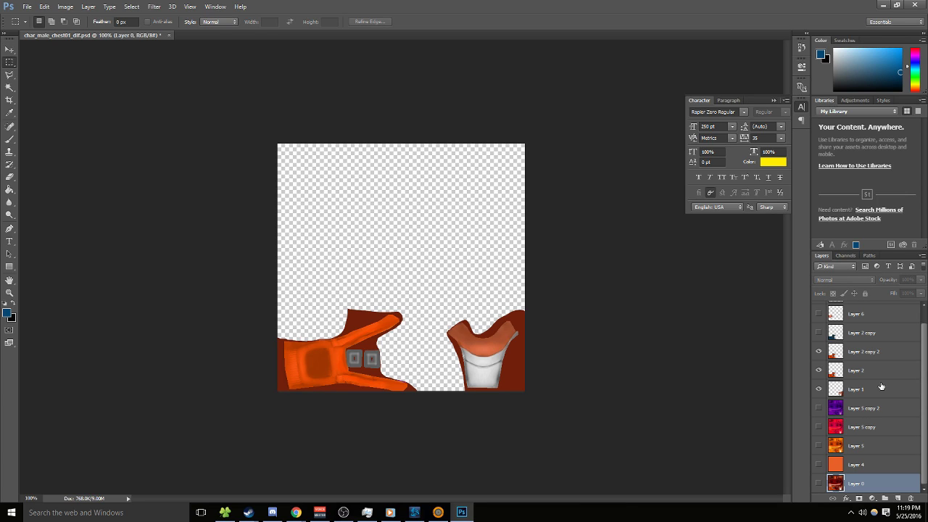
scroll(881, 386, "up", 1)
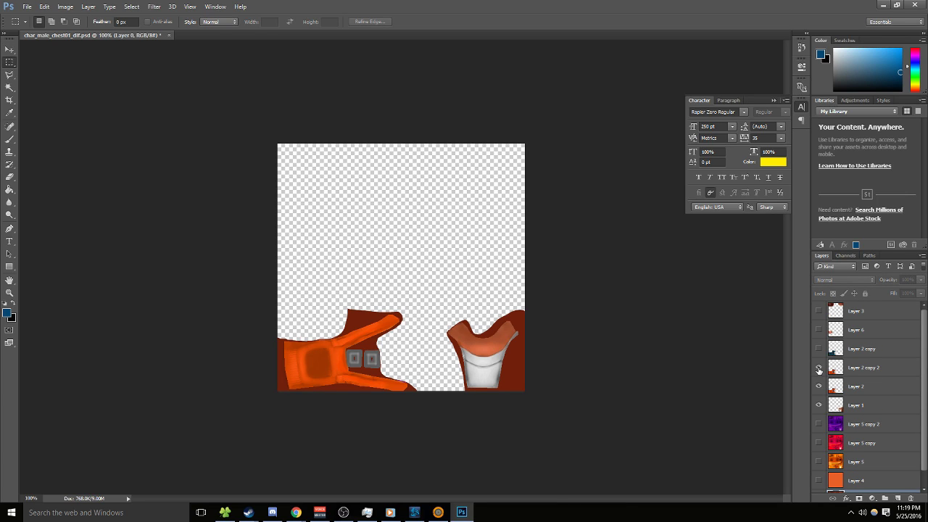
left_click(818, 369)
left_click(818, 368)
- Recolor Layer 2 copy 2 with Hue/Saturation by setting its hue to -123
left_click(855, 386)
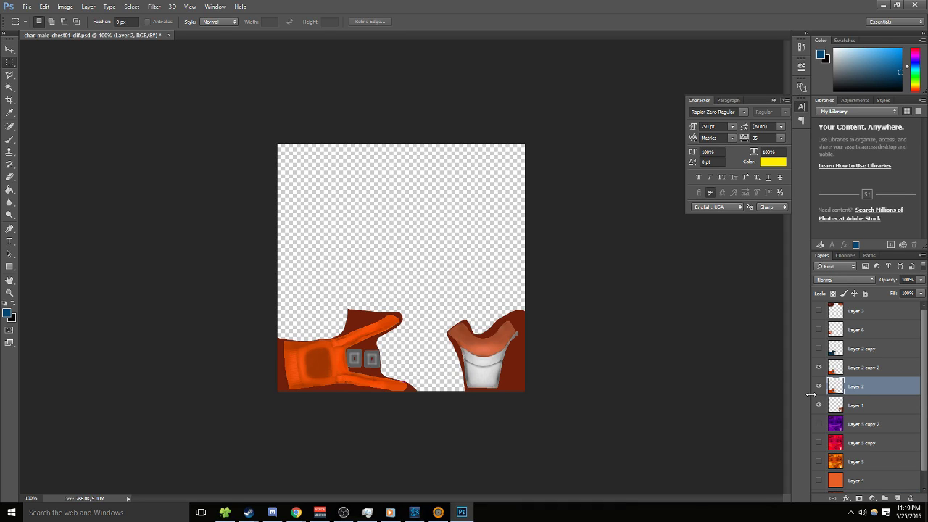
left_click(865, 373)
key("ctrl+u")
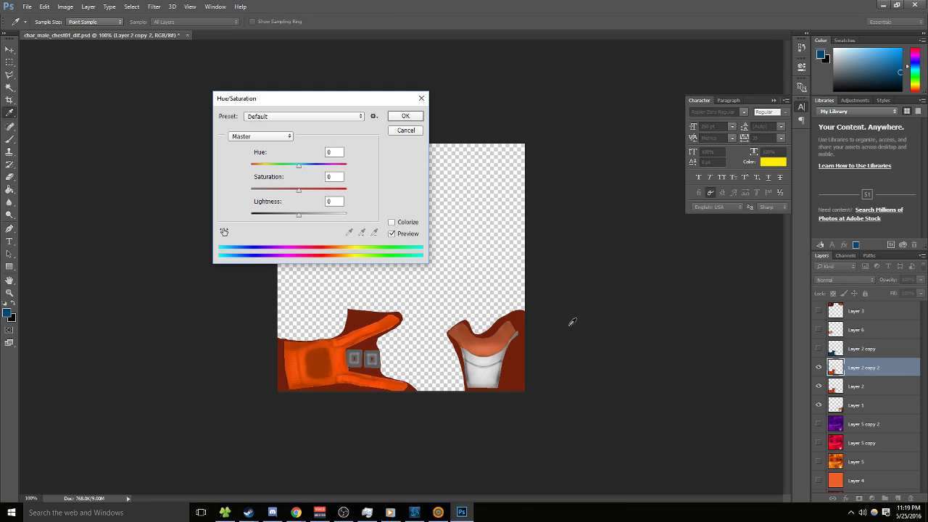
left_click_drag(300, 168, 262, 168)
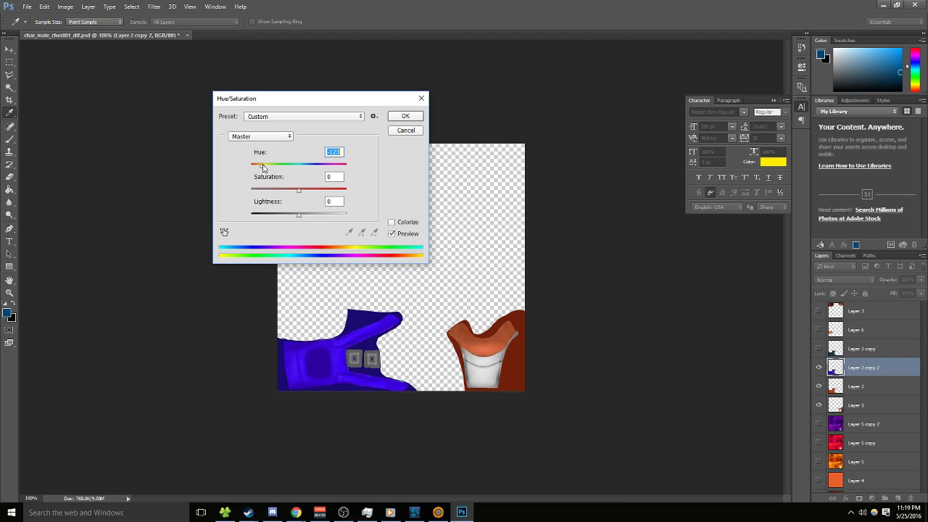
left_click(406, 117)
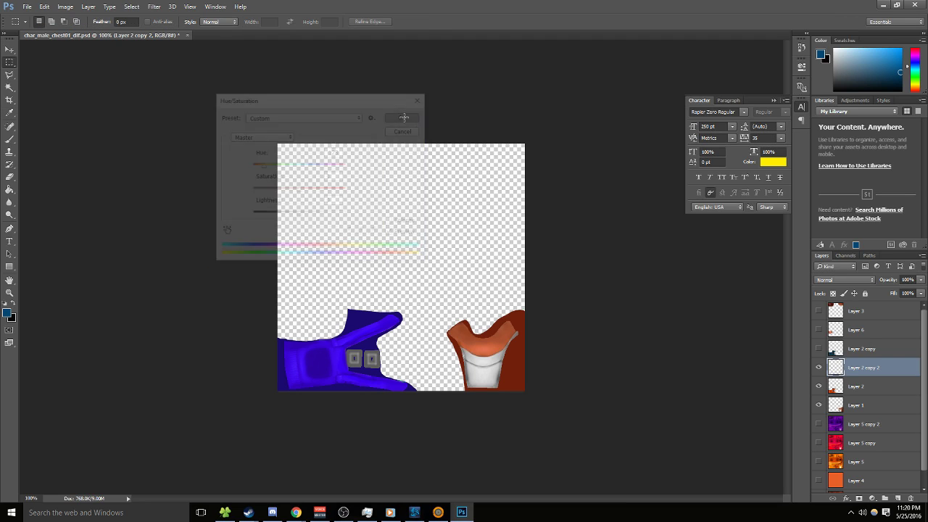
- Compare the recolored Layer 2 copy 2 with the blue Layer 2 copy by toggling the latter
left_click(818, 349)
left_click(819, 351)
left_click(819, 350)
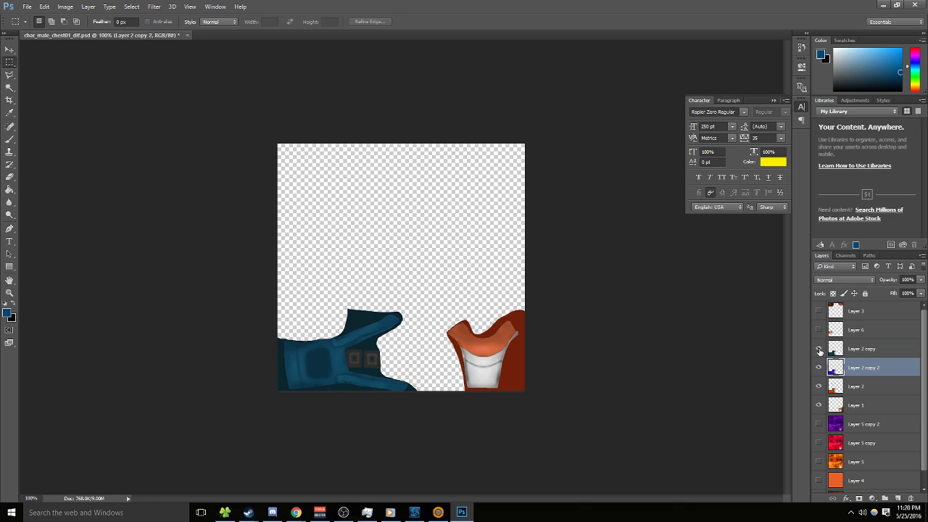
left_click(819, 350)
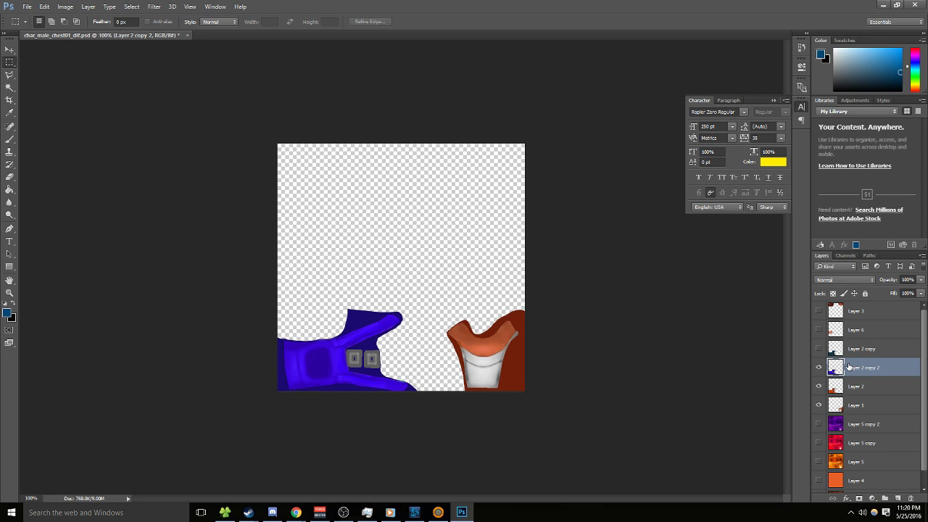
- Mute and darken Layer 2 copy 2 with Hue/Saturation, using saturation -37 and lightness -17
key("ctrl+u")
left_click_drag(298, 188, 281, 191)
left_click(290, 214)
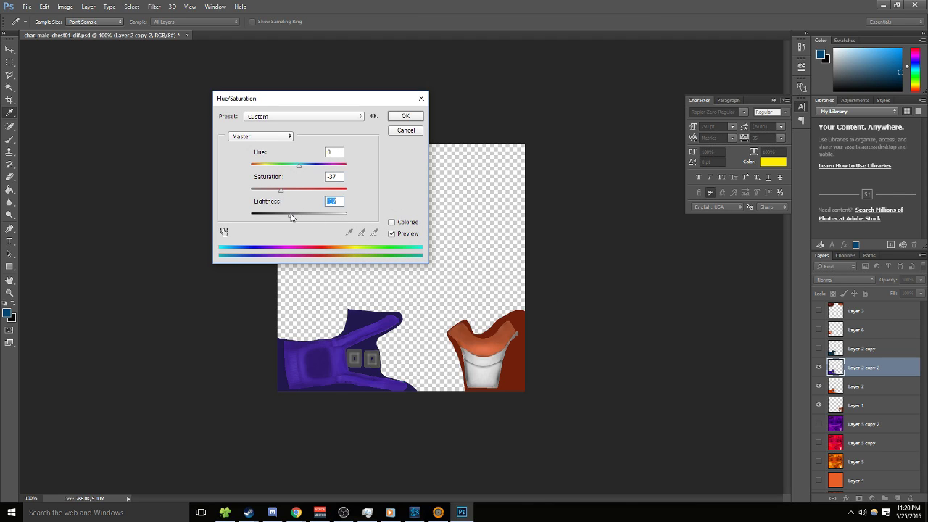
left_click(407, 119)
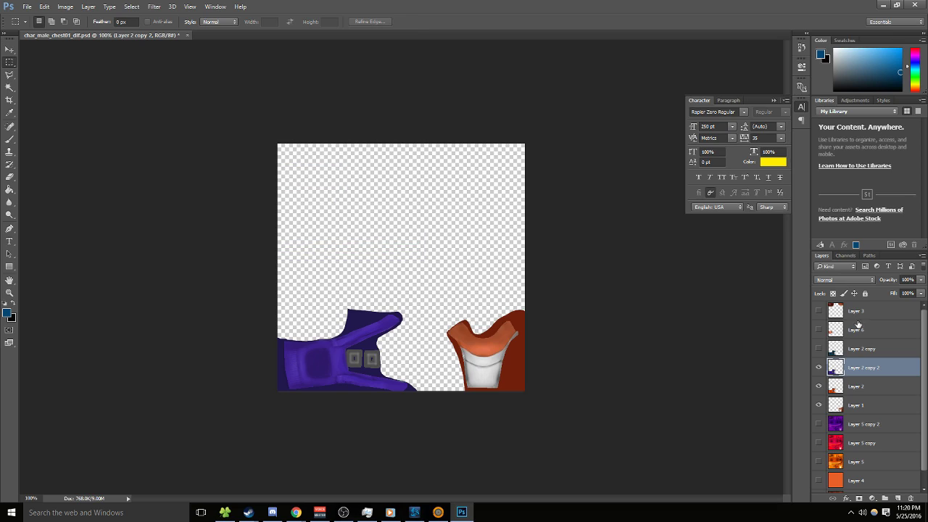
- Show Layer 6, and fully lock both Layer 6 and Layer 1
left_click(819, 330)
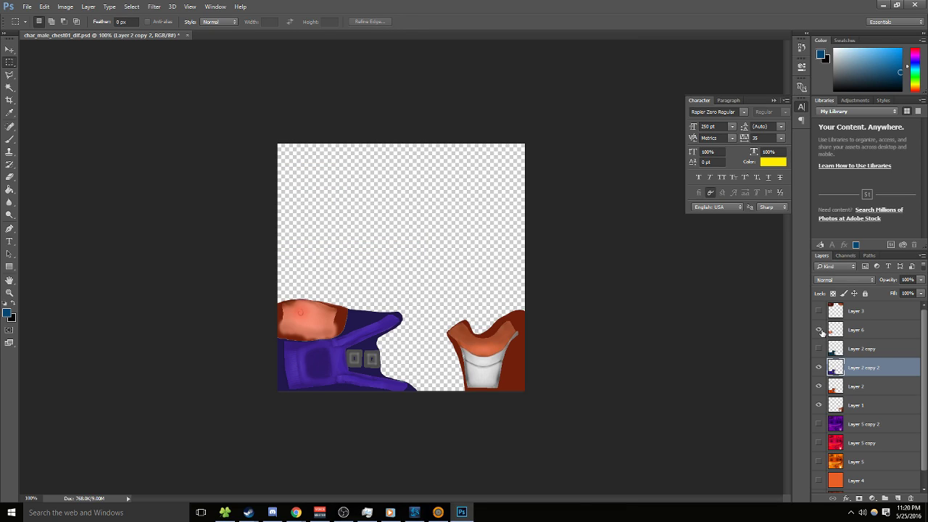
left_click(866, 332)
left_click(865, 293)
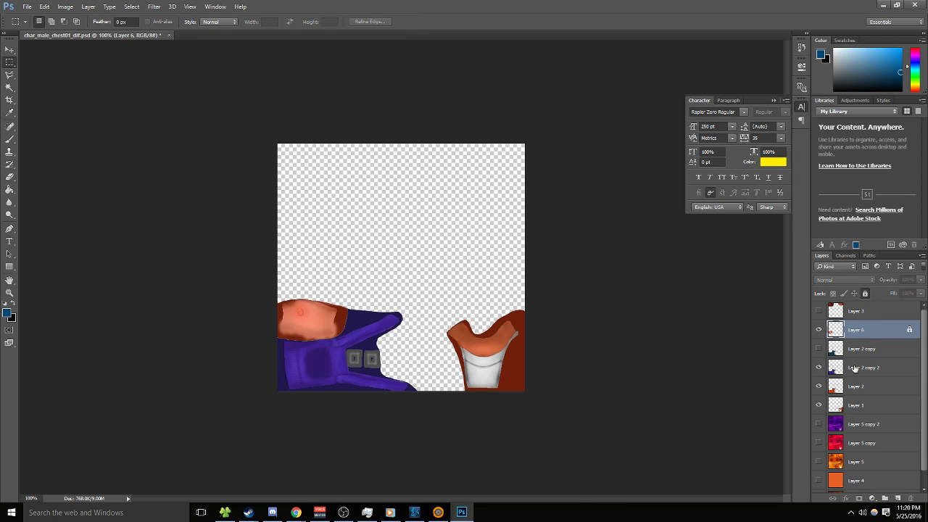
left_click(857, 405)
left_click(866, 294)
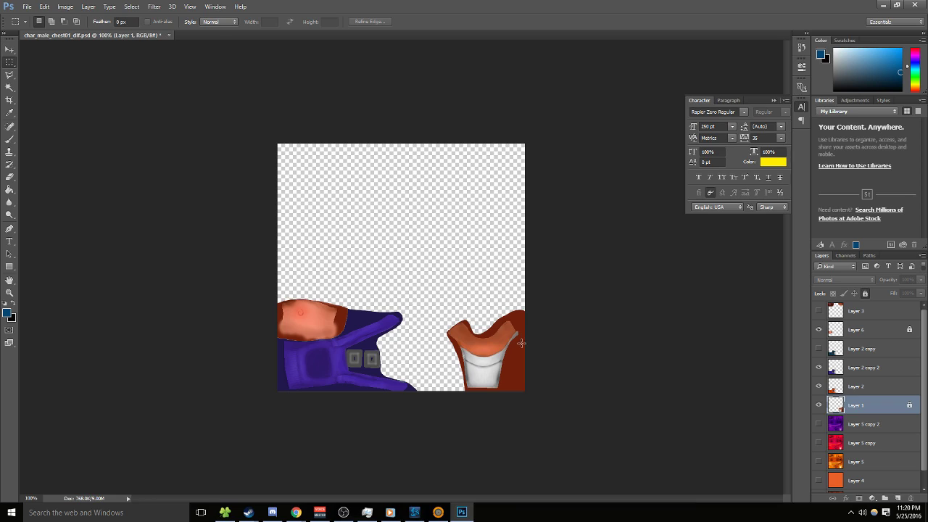
- Make Layer 3 and the pinkish-red Layer 5 copy visible to fill out the chest texture
left_click(819, 349)
left_click(819, 349)
left_click(818, 311)
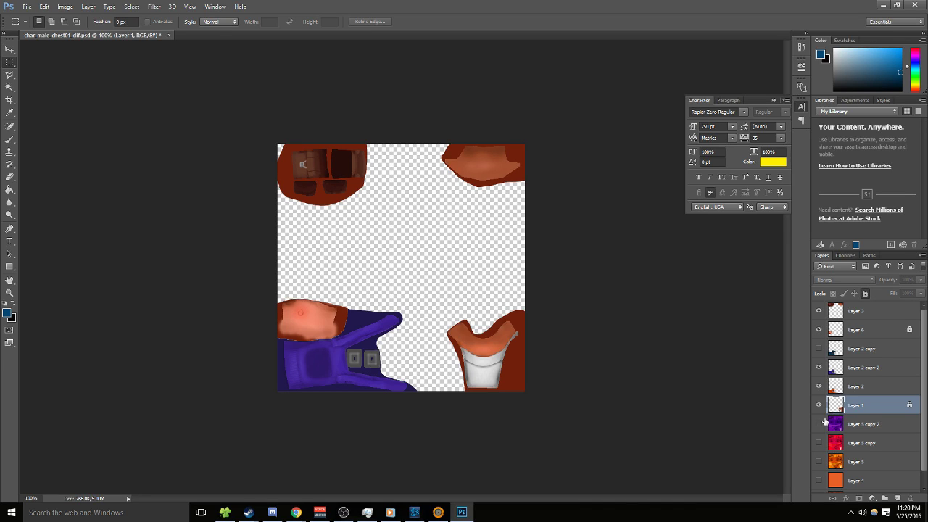
scroll(824, 421, "down", 1)
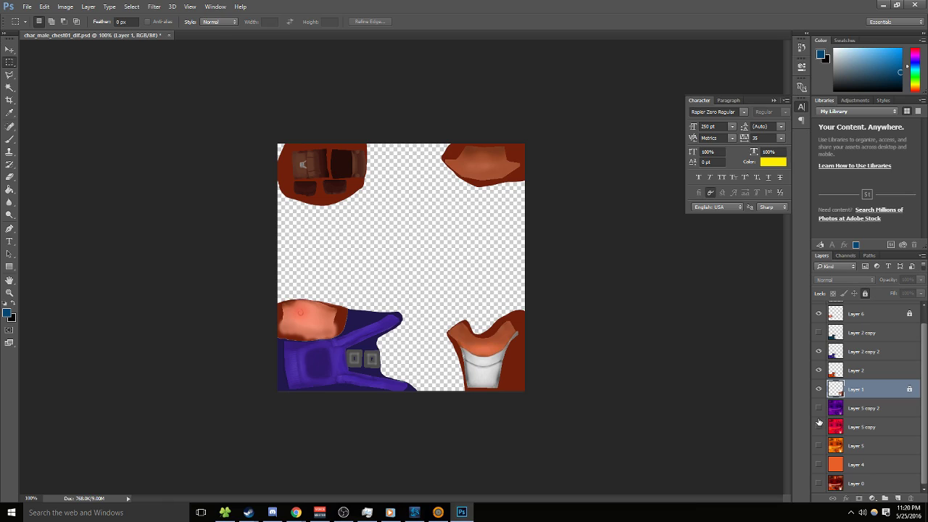
left_click(818, 430)
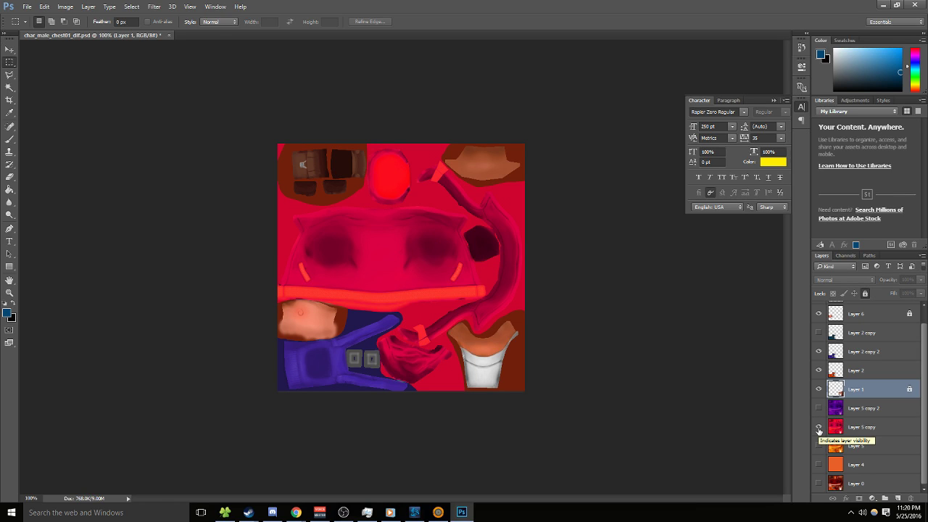
- Hide the pinkish-red Layer 5 copy and show the base Layer 0
left_click(818, 427)
left_click(818, 483)
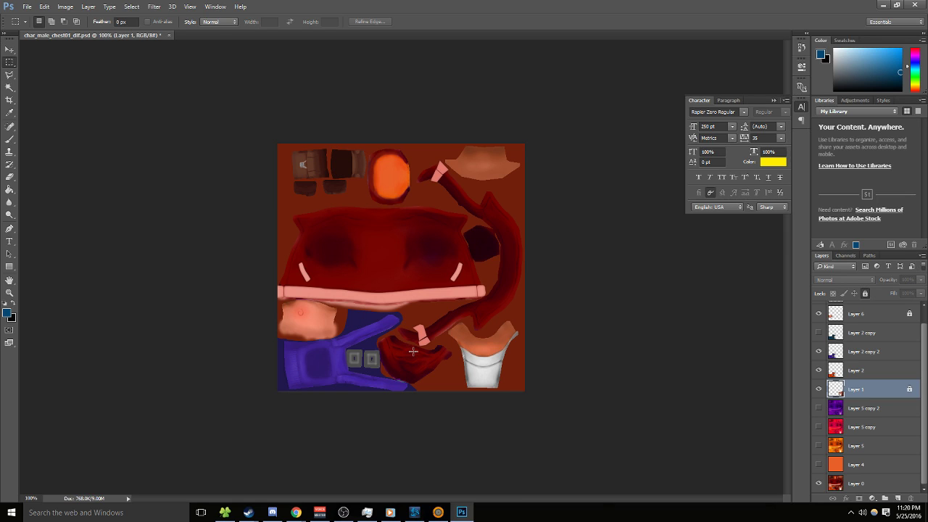
left_click(390, 511)
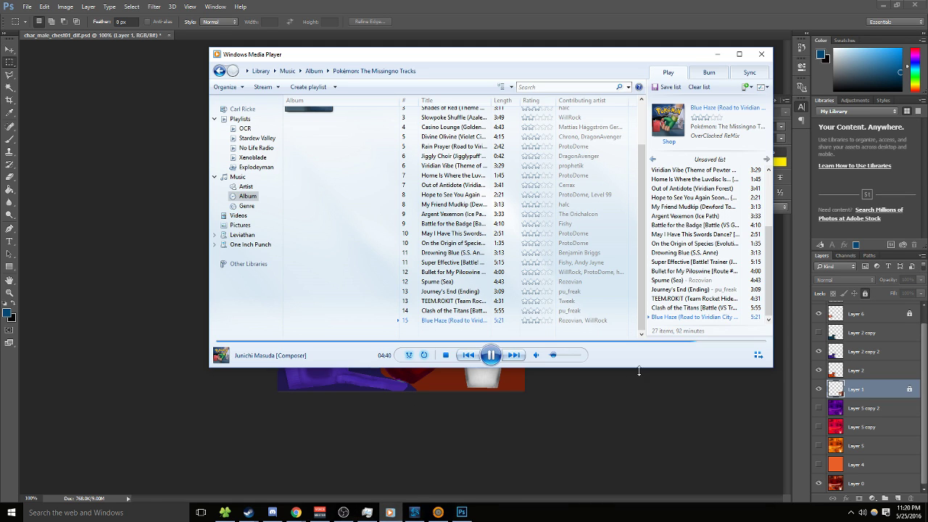
mouse_move(551, 356)
left_click(576, 408)
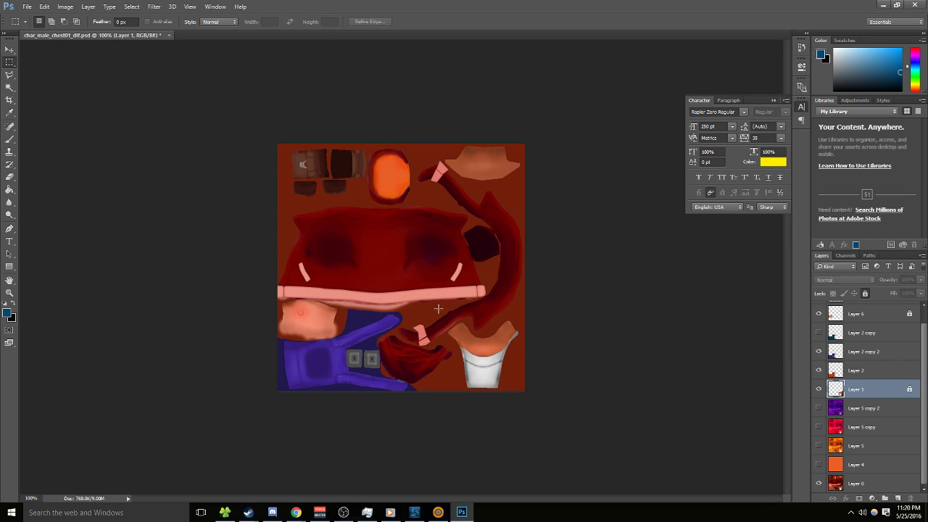
- Show and select the orange Layer 5, toggling it, Layer 1 and Layer 2 copy 2 to examine each one's contribution
left_click(818, 445)
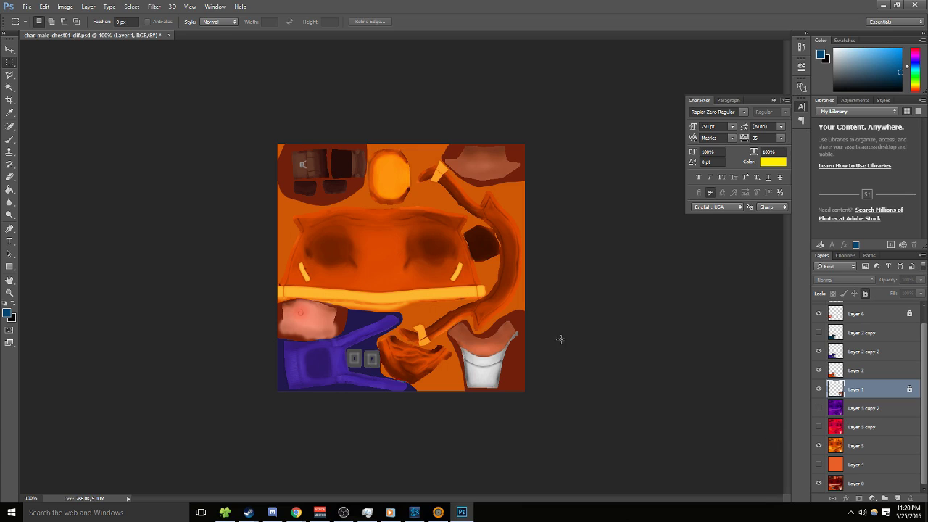
left_click(818, 390)
left_click(818, 390)
left_click(818, 352)
left_click(818, 352)
left_click(818, 445)
left_click(819, 445)
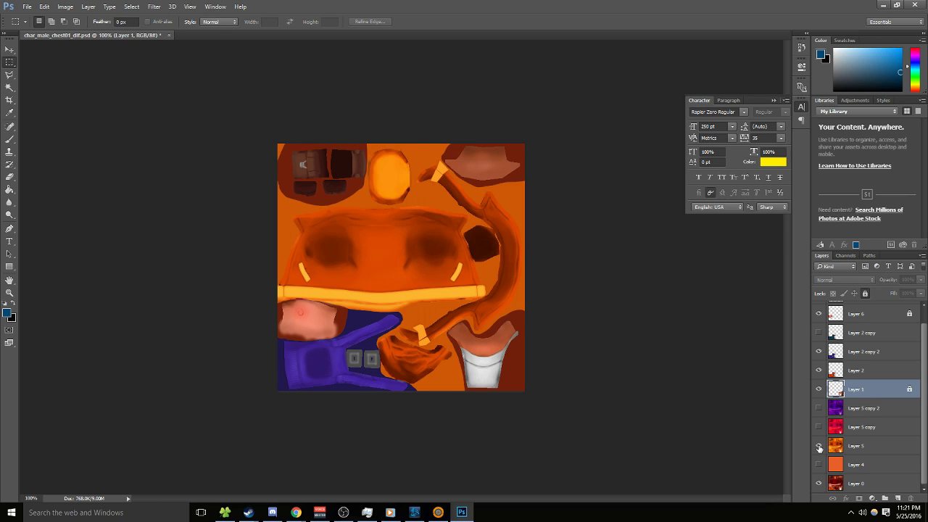
left_click(855, 449)
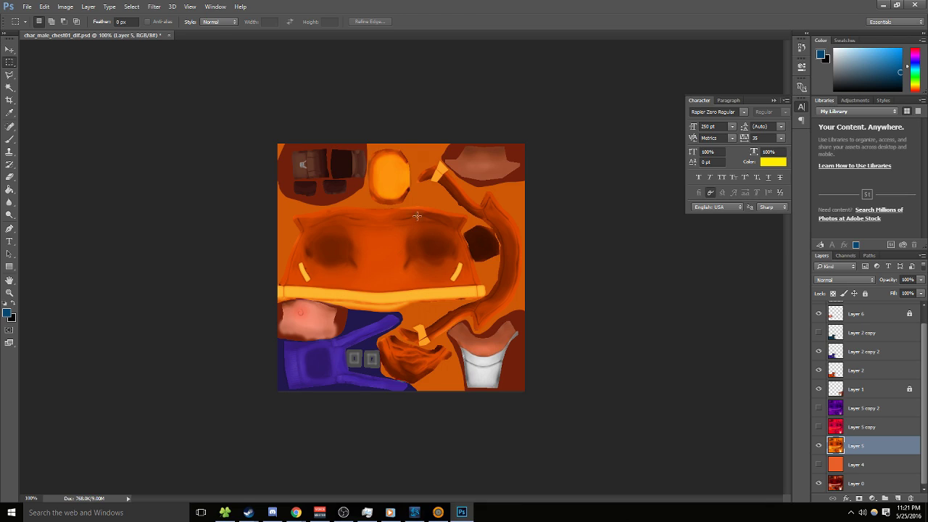
- Hide Layer 5 and preview the Layer 5 copy and Layer 5 copy 2 color variants, leaving both hidden
left_click(818, 445)
left_click(818, 426)
left_click(818, 426)
left_click(818, 426)
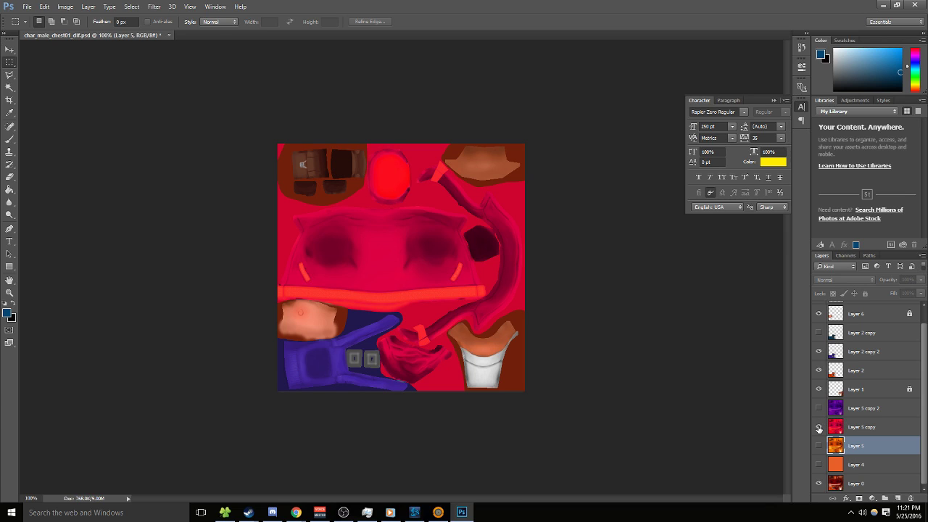
left_click(818, 426)
left_click(818, 407)
left_click(818, 407)
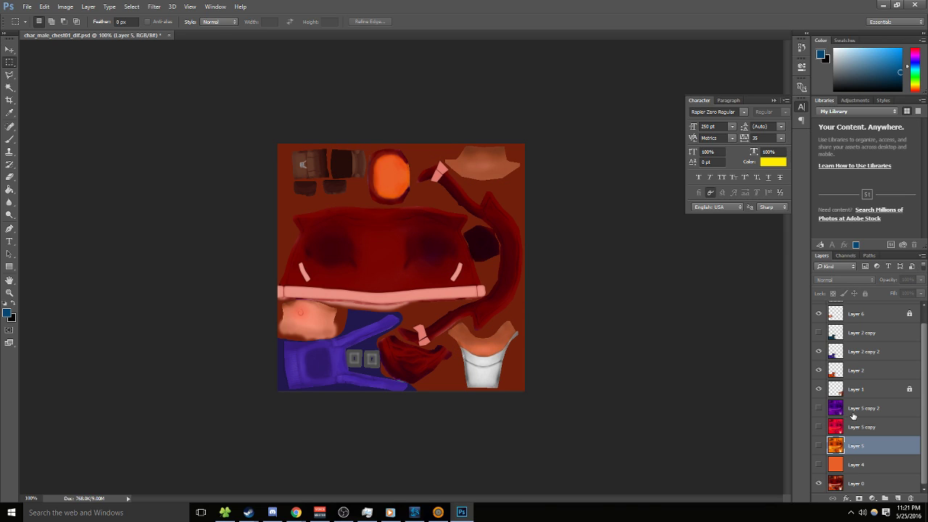
- Duplicate the purple Layer 5 copy 2, show the duplicate, and recolor it green with Hue/Saturation at a hue of about -145
left_click_drag(854, 411, 857, 406)
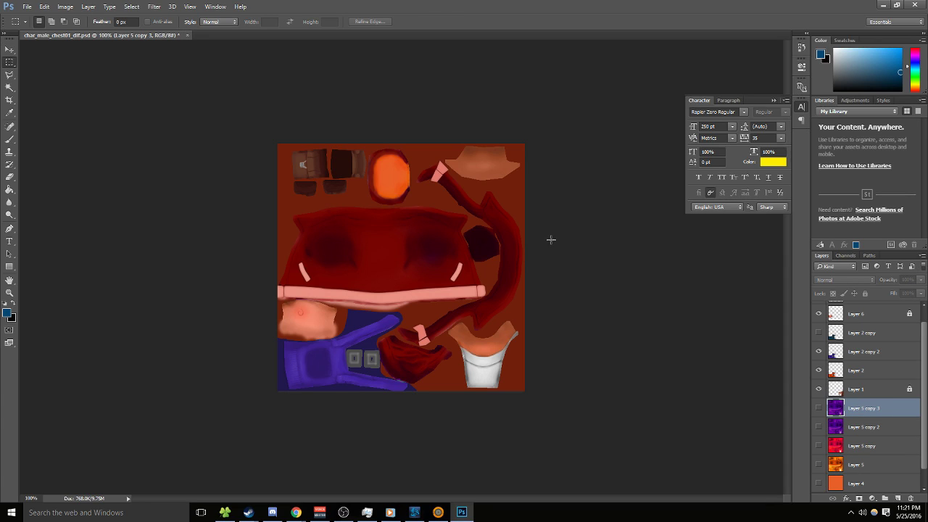
left_click(819, 408)
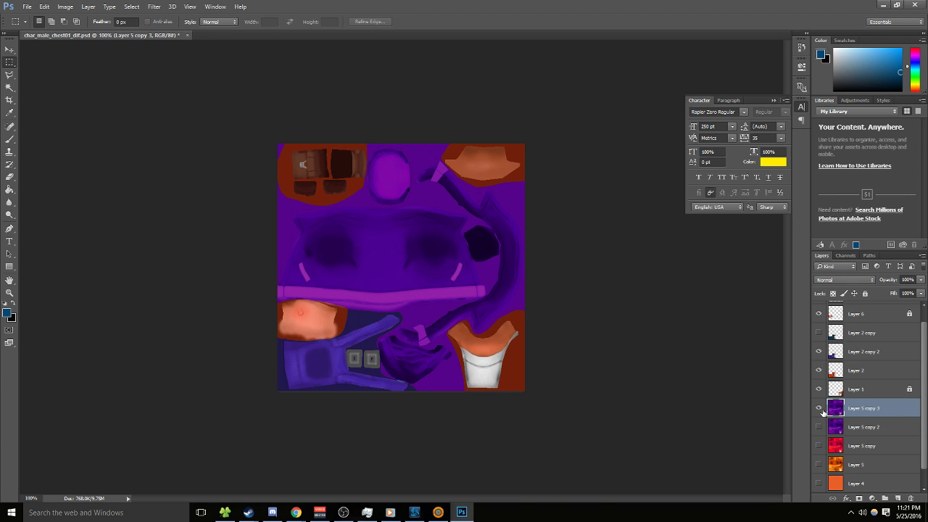
key("ctrl+u")
left_click_drag(298, 166, 257, 169)
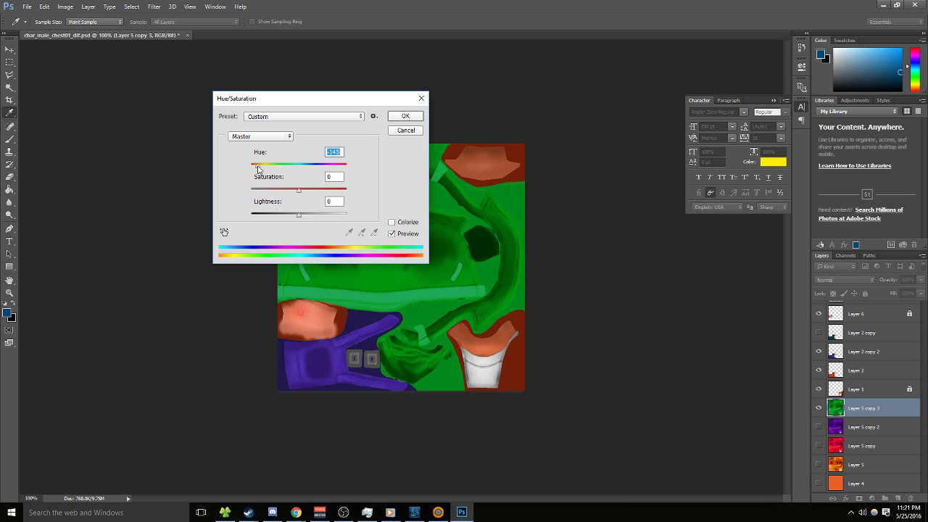
left_click(405, 115)
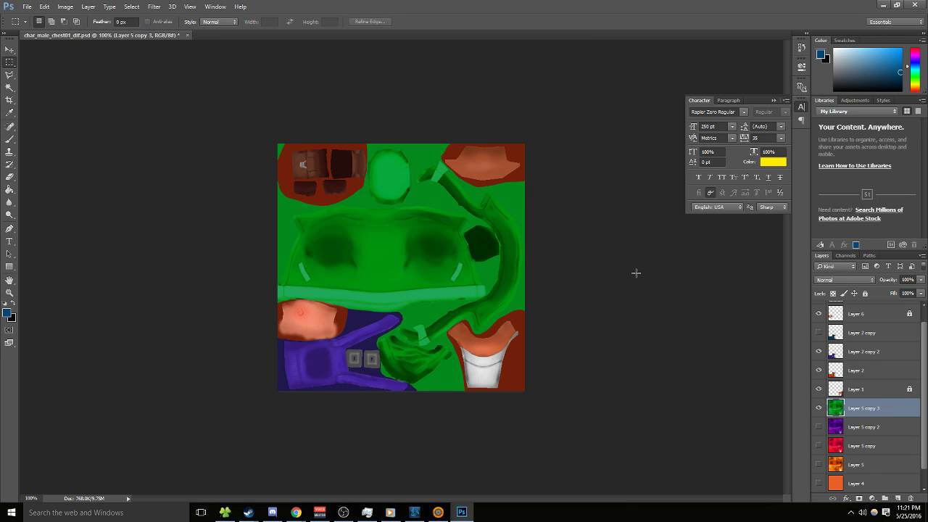
- Switch to the char_male folder and make a backup copy of the char_male_chest01_dif PNG, deleting the unwanted shortcut to it
left_click(225, 512)
left_click_drag(635, 163, 695, 355)
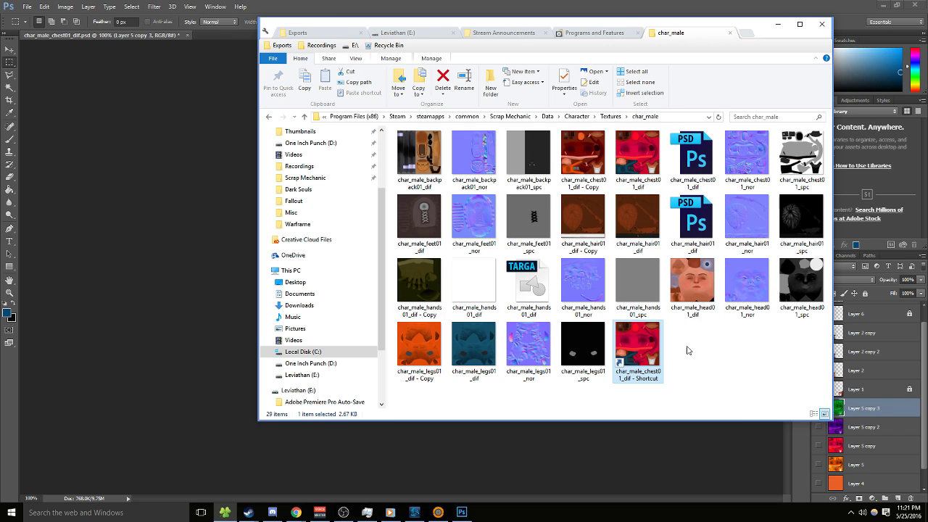
double_click(639, 359)
right_click(637, 360)
left_click(656, 323)
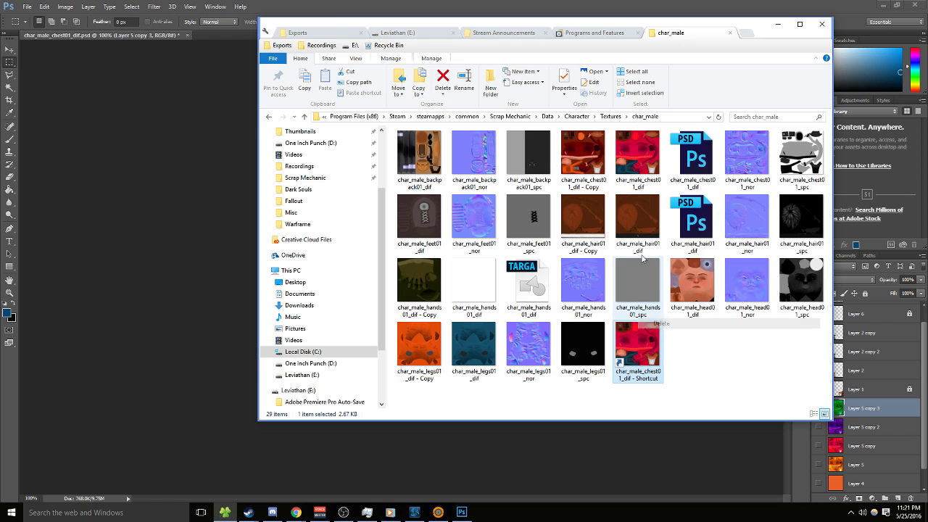
left_click_drag(637, 153, 704, 379)
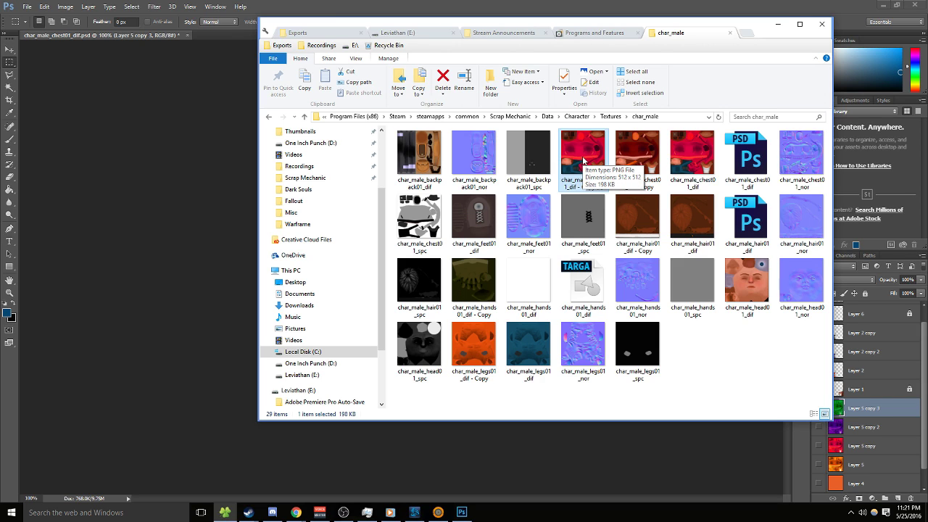
- Return to Photoshop and save the green texture as PNG over char_male_chest01_dif, with Smallest / Slow compression and no interlacing
left_click(339, 459)
key("ctrl+shift+s")
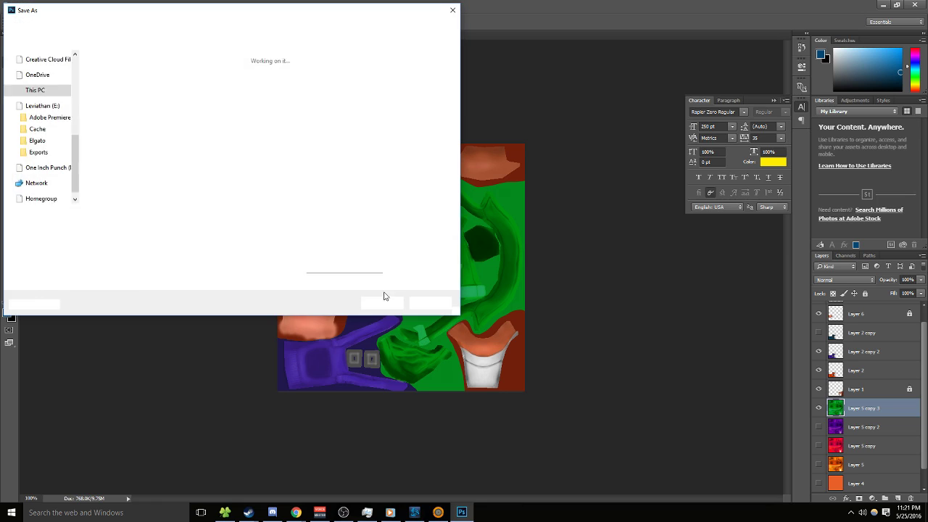
left_click(169, 226)
left_click(276, 369)
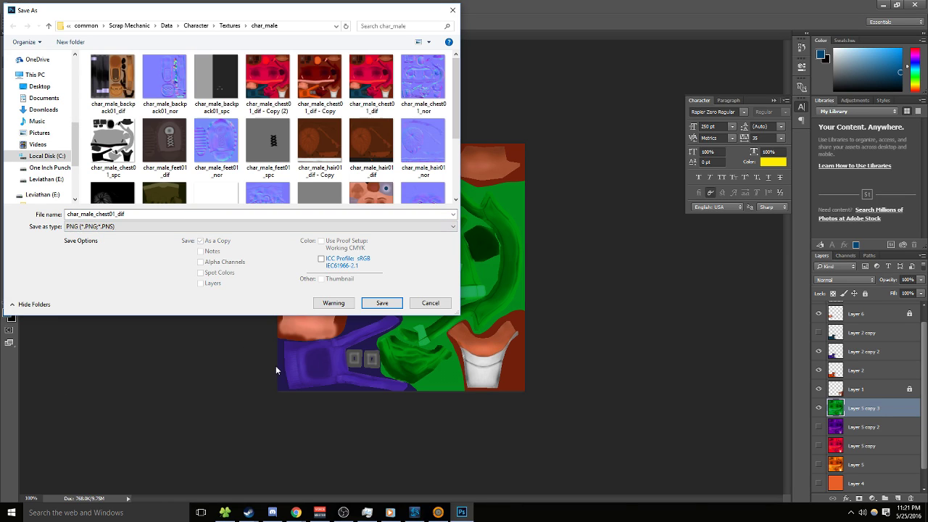
left_click(382, 302)
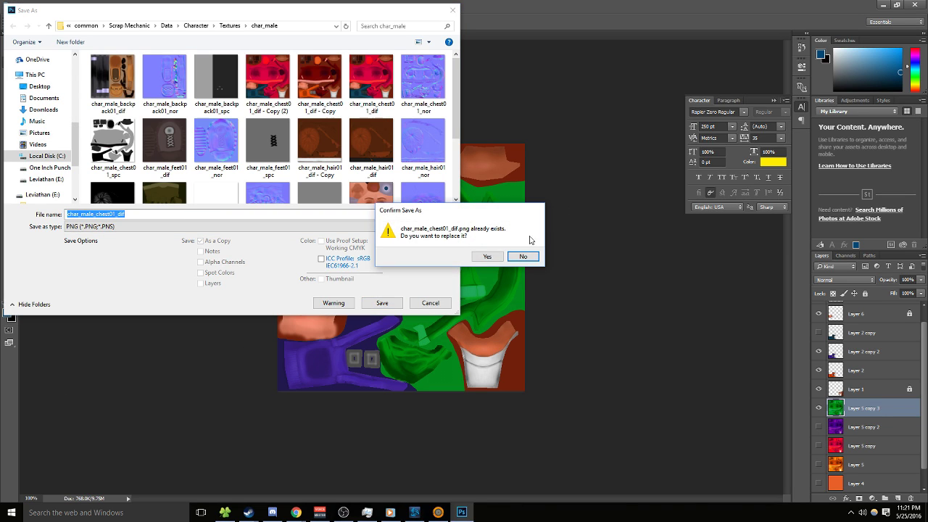
left_click(488, 256)
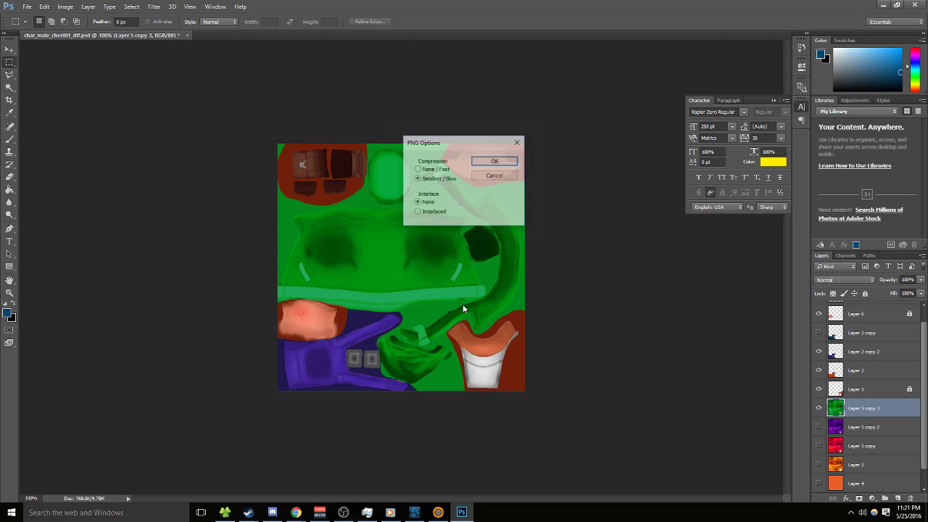
left_click(494, 161)
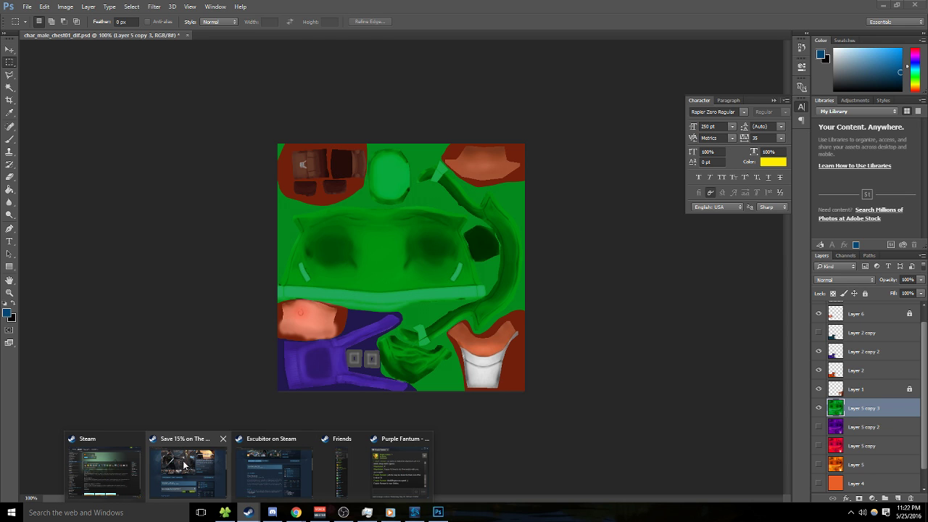
- Launch Scrap Mechanic from the Steam library to check the character's green jacket, and start exiting the game
left_click(115, 457)
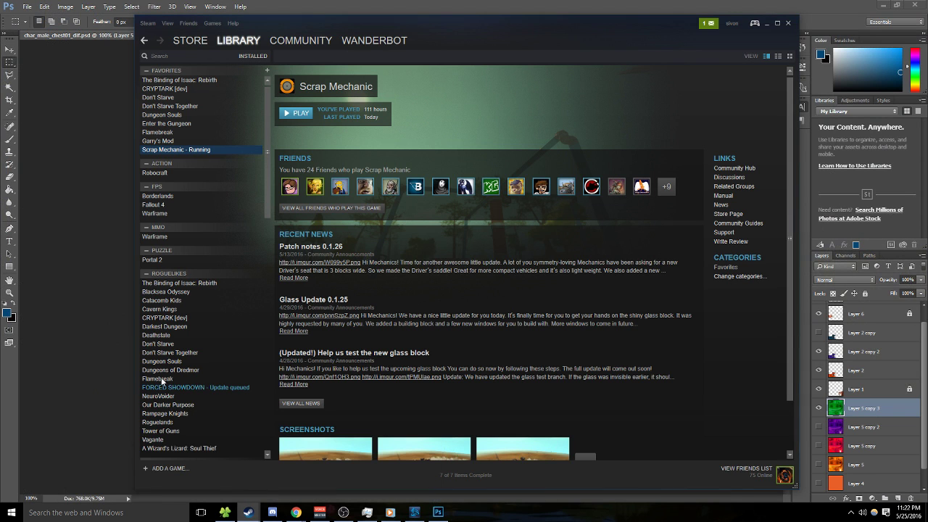
left_click(304, 114)
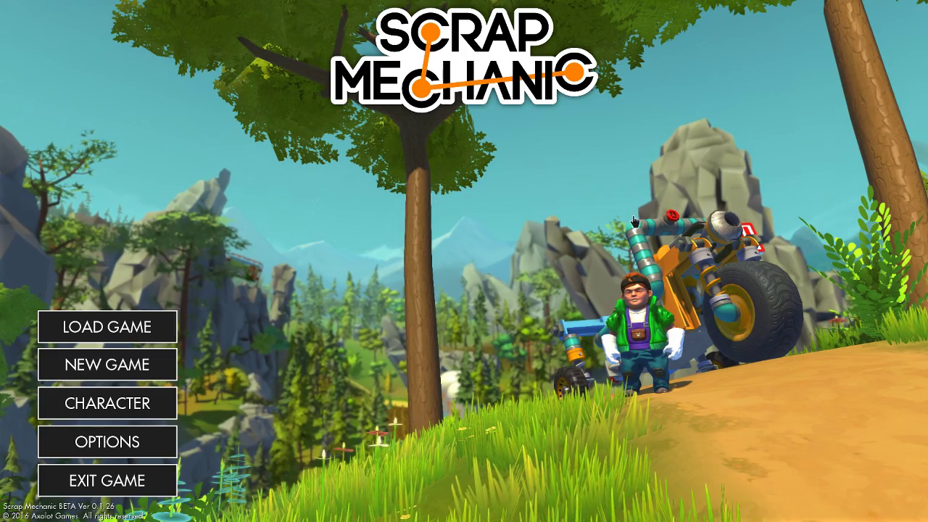
left_click(143, 479)
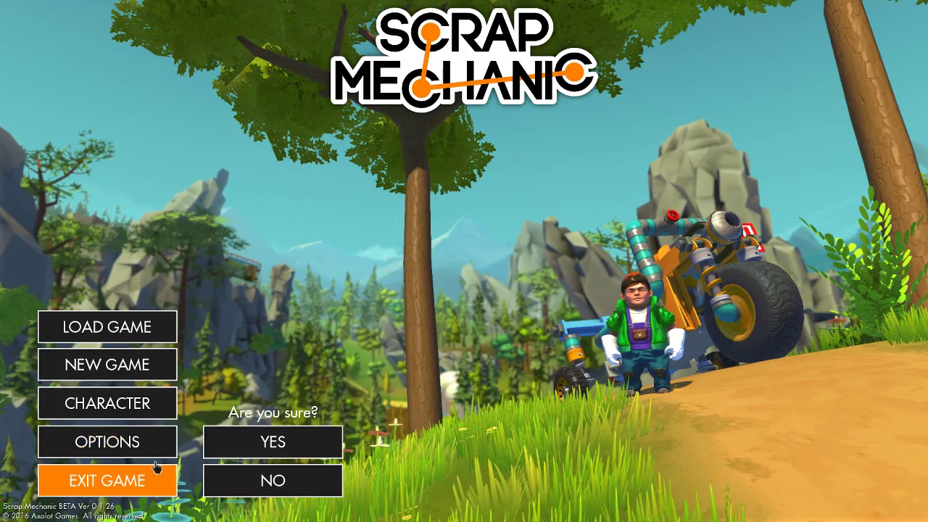